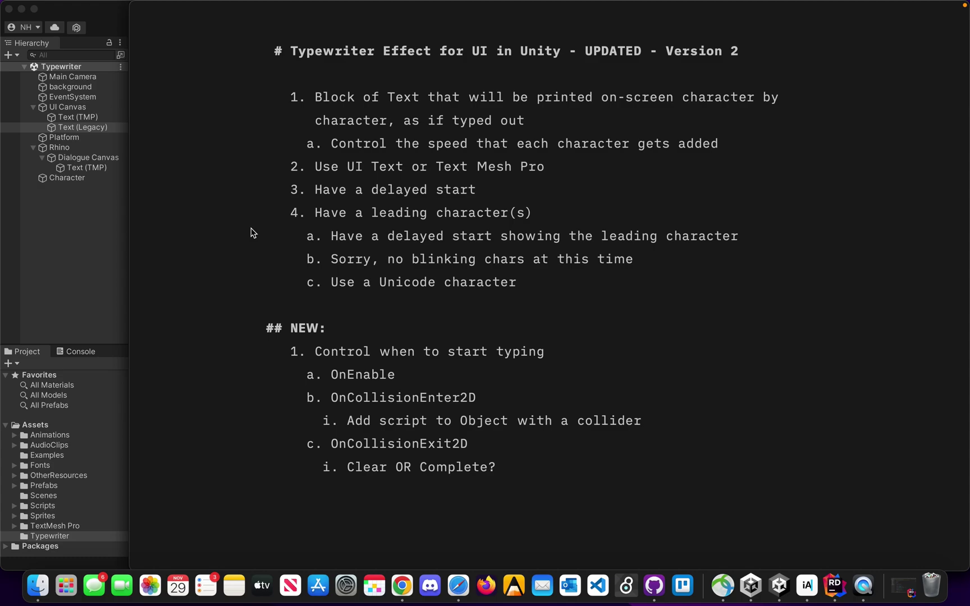
Return to the Unity editor after reviewing the Version 2 typewriter notes.
{"action": "left_click", "coordinate": [59, 243]}
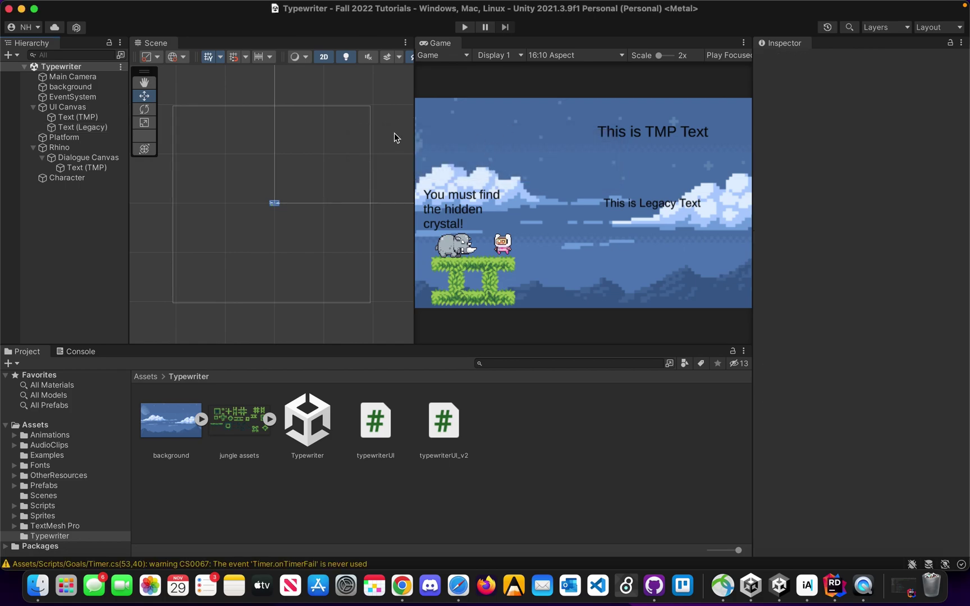
Deactivate the Rhino, Character and Platform objects so only the background and sample texts show.
{"action": "left_click_drag", "start_coordinate": [414, 145], "coordinate": [438, 147]}
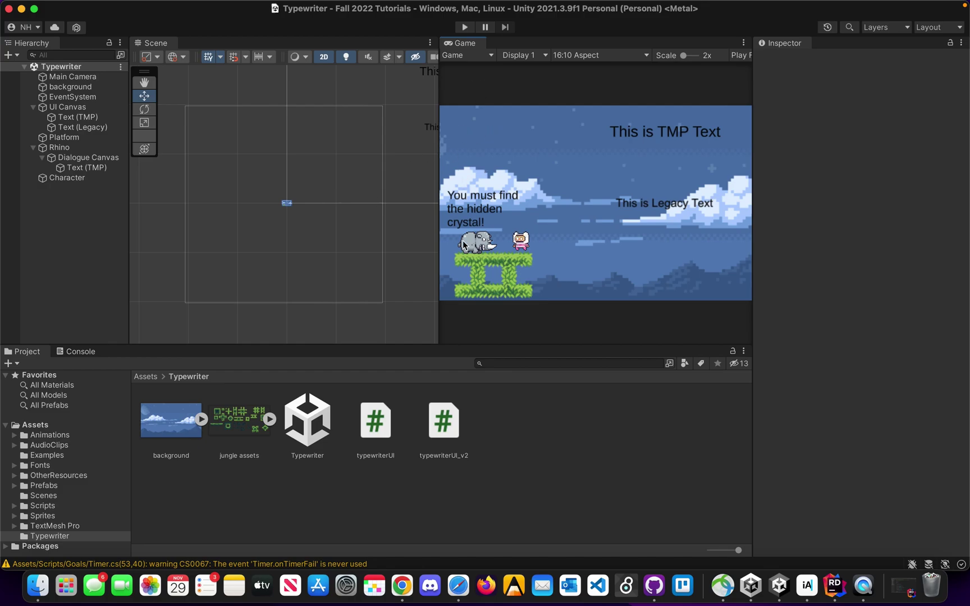
{"action": "left_click", "coordinate": [60, 148]}
{"action": "left_click", "coordinate": [786, 60]}
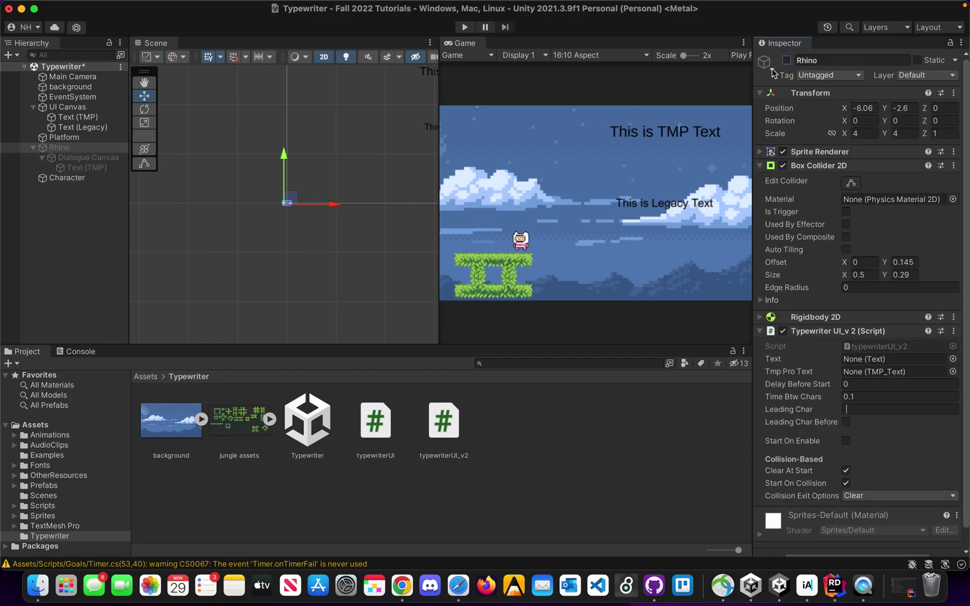
{"action": "left_click", "coordinate": [67, 178]}
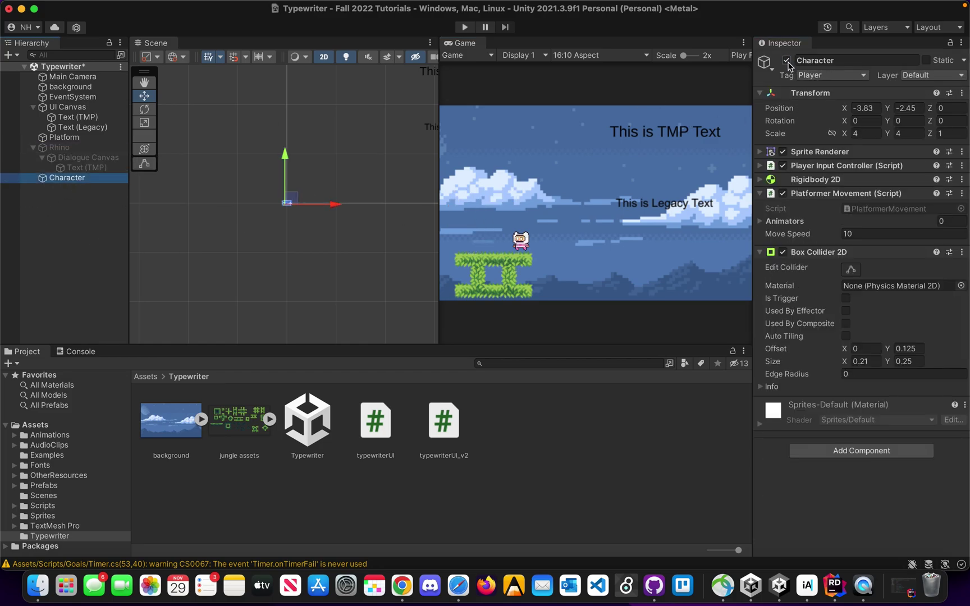
{"action": "left_click", "coordinate": [786, 61]}
{"action": "left_click", "coordinate": [79, 140]}
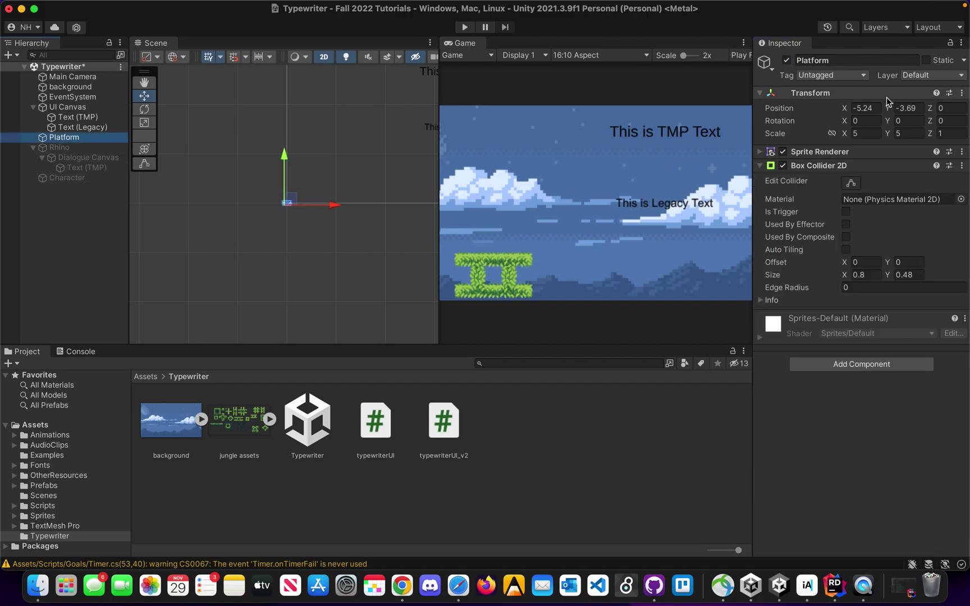
{"action": "left_click", "coordinate": [786, 61]}
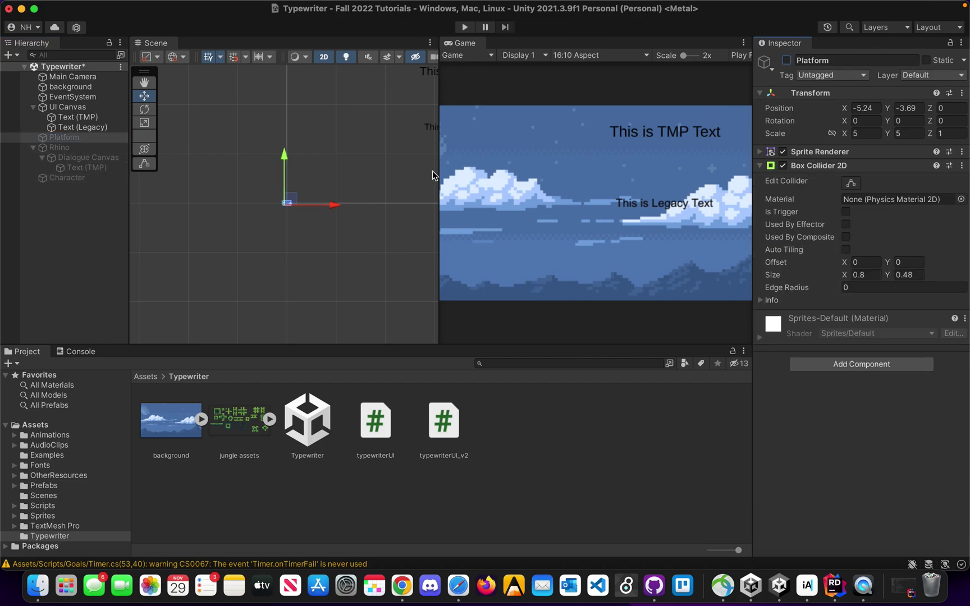
Enlarge the game view, select the Text (TMP) label, and collapse TextMeshPro to reveal typewriterUI_v2.
{"action": "left_click_drag", "start_coordinate": [438, 169], "coordinate": [287, 168]}
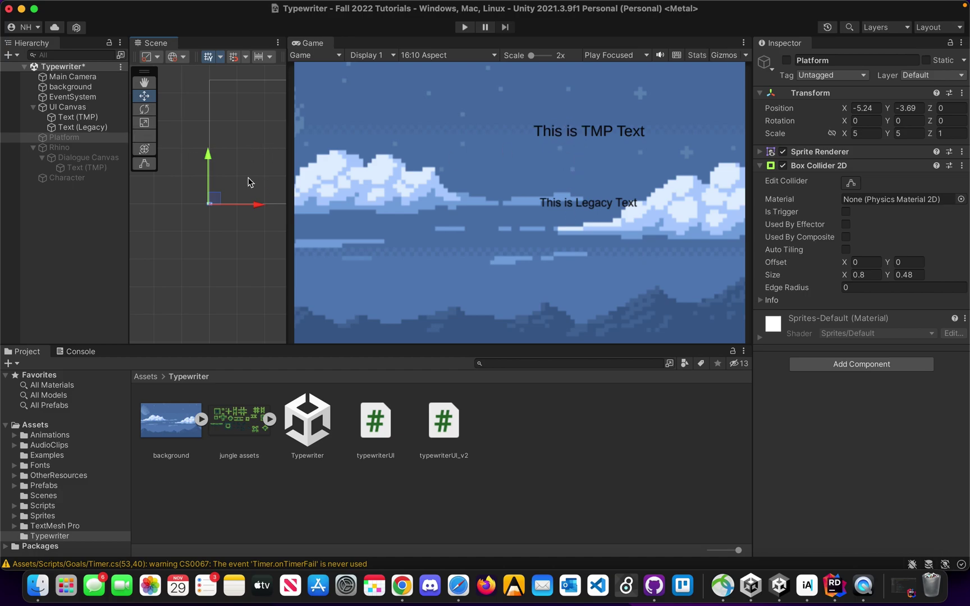
{"action": "scroll", "coordinate": [184, 190], "scroll_direction": "up", "scroll_amount": 1}
{"action": "middle_click_drag", "start_coordinate": [205, 169], "coordinate": [103, 217]}
{"action": "left_click", "coordinate": [239, 150]}
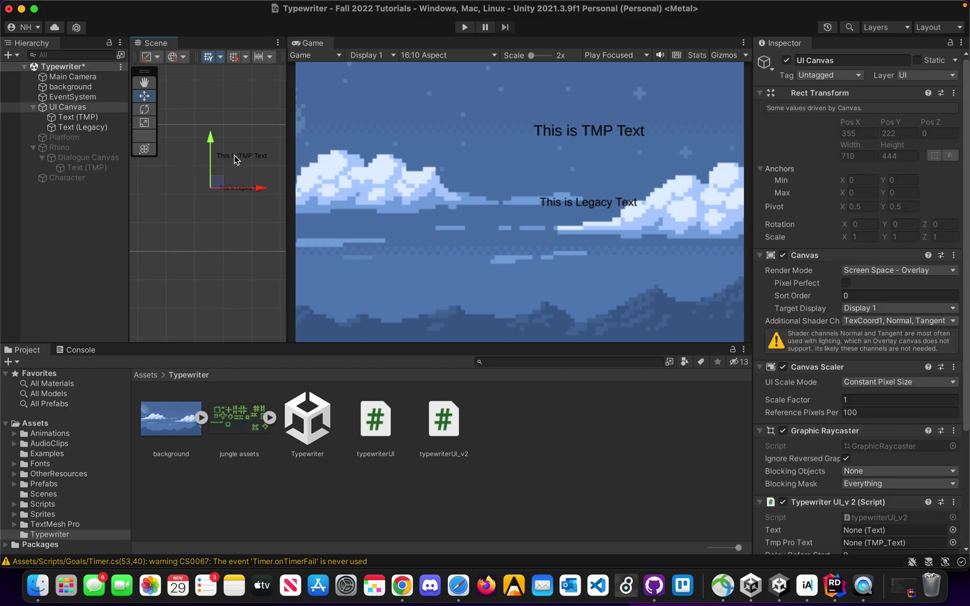
{"action": "left_click", "coordinate": [234, 154]}
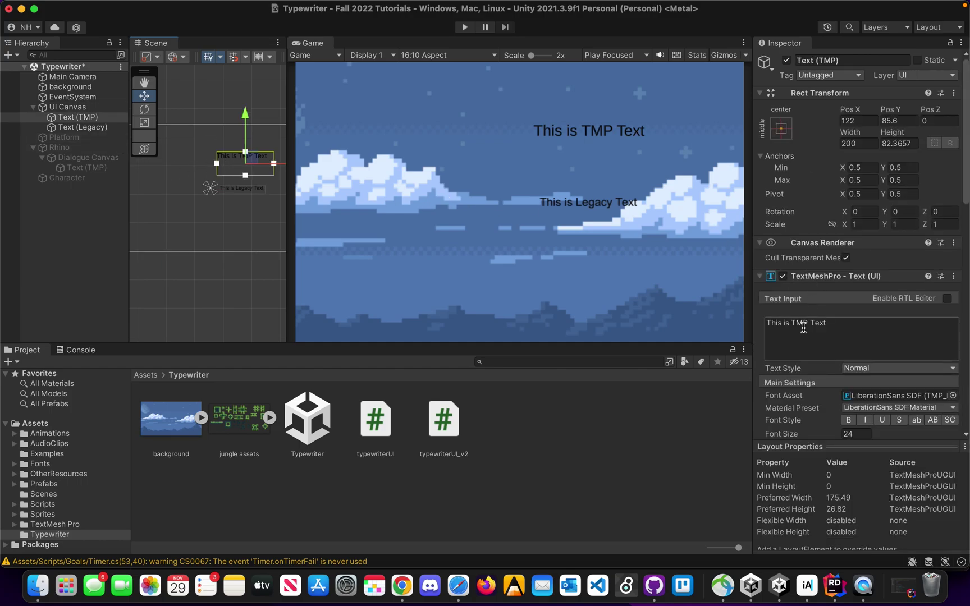
{"action": "left_click_drag", "start_coordinate": [752, 265], "coordinate": [676, 266]}
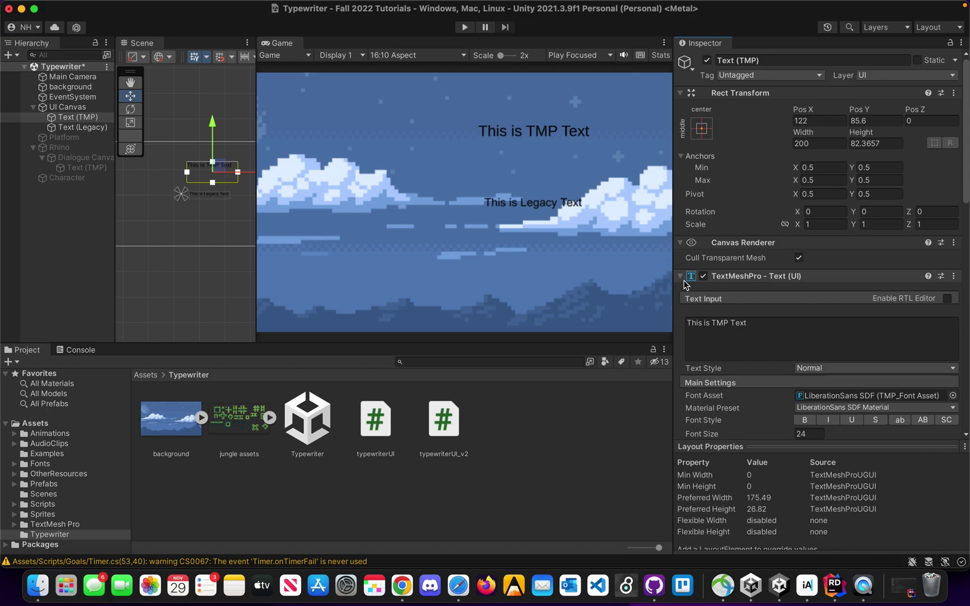
{"action": "left_click", "coordinate": [679, 276]}
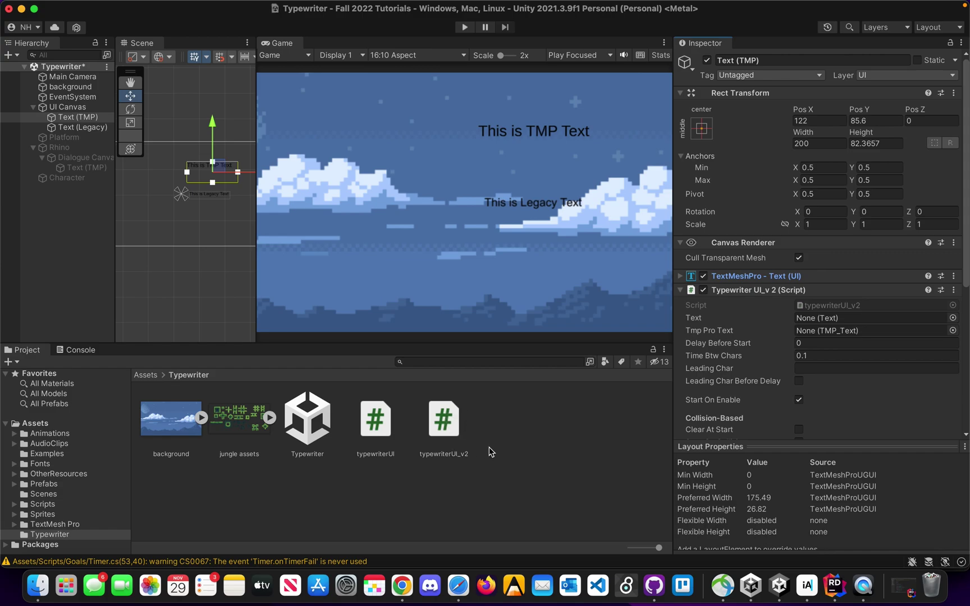
{"action": "scroll", "coordinate": [741, 384], "scroll_direction": "down", "scroll_amount": 2}
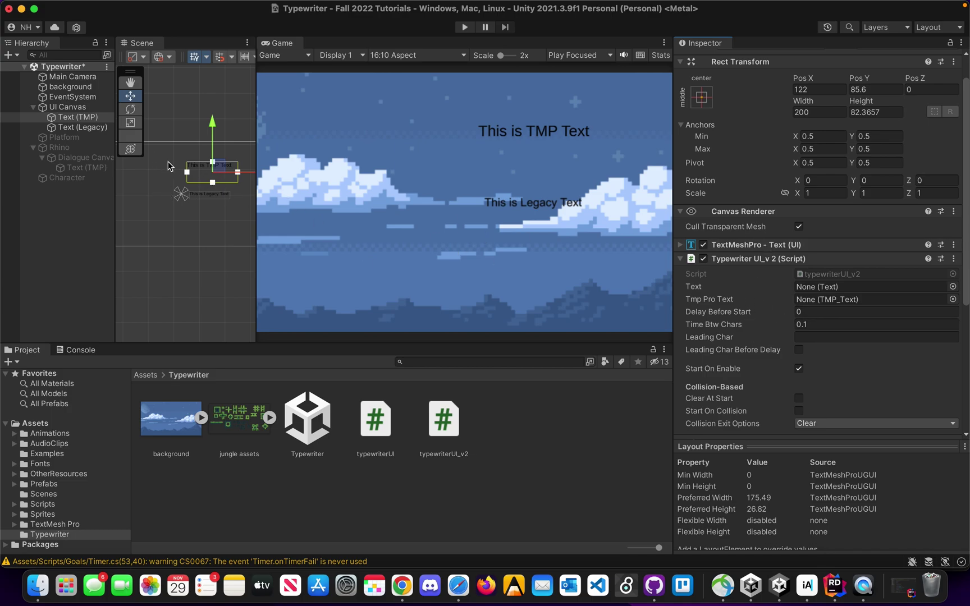
Assign Text (TMP) to the script's Tmp Pro Text field and set Leading Char to '|'.
{"action": "left_click_drag", "start_coordinate": [77, 122], "coordinate": [844, 303]}
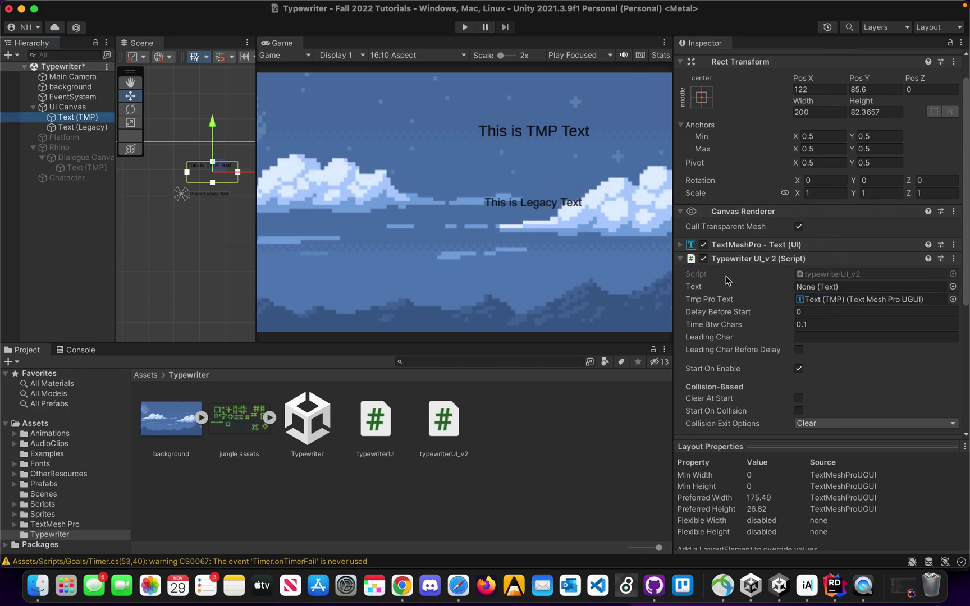
{"action": "left_click", "coordinate": [813, 336]}
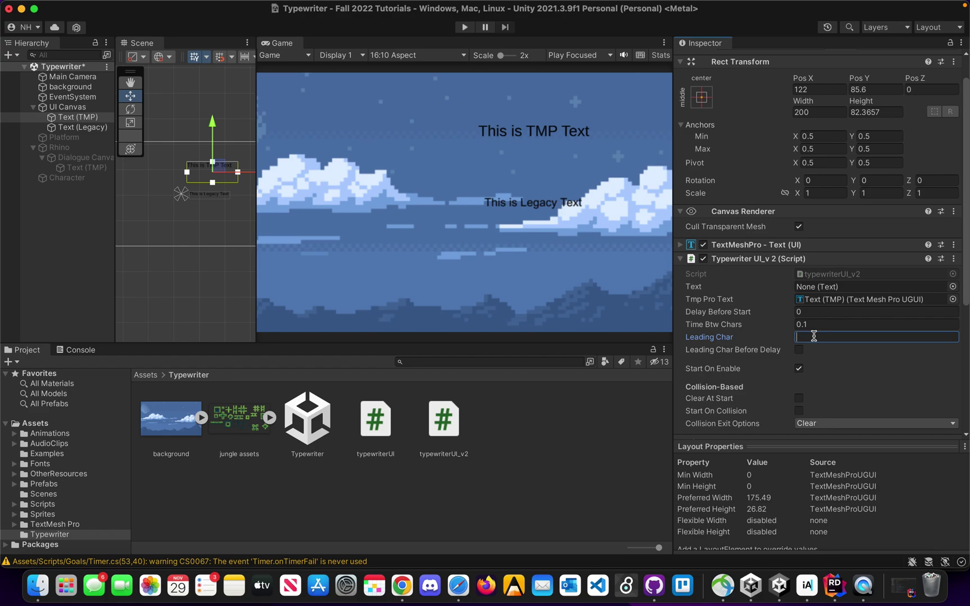
{"action": "type", "text": "|"}
{"action": "left_click", "coordinate": [807, 585]}
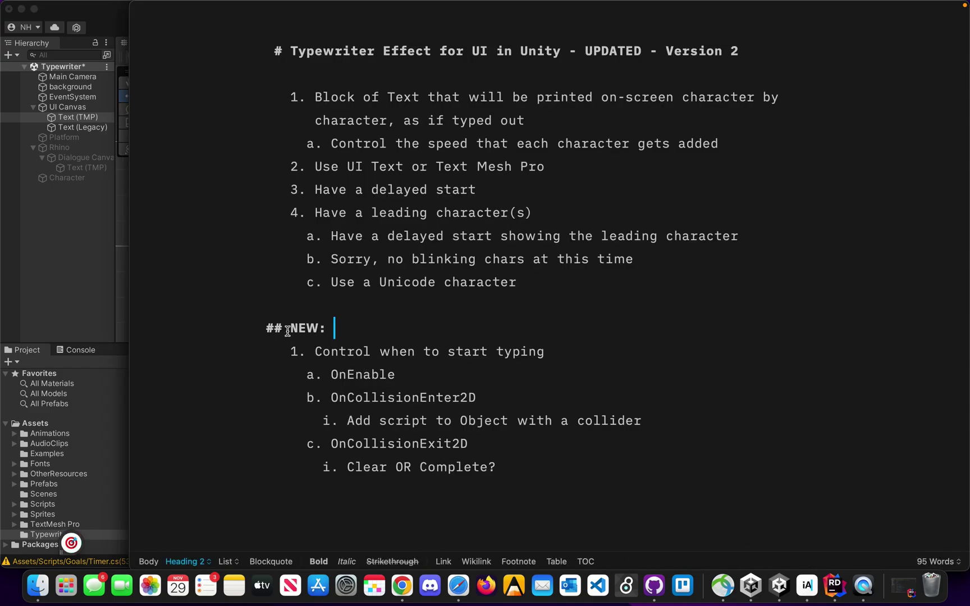
{"action": "left_click", "coordinate": [92, 282]}
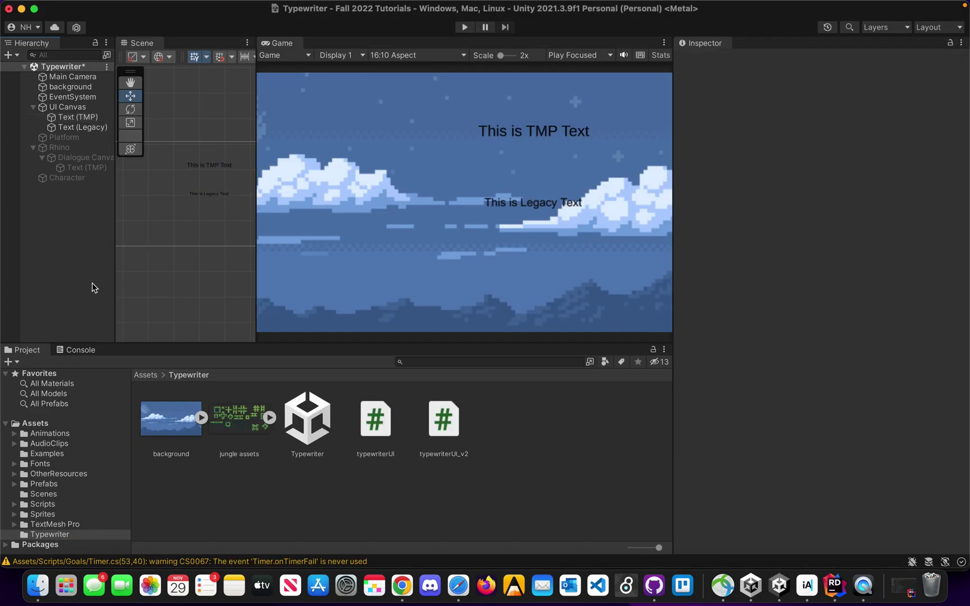
{"action": "key", "text": "Down"}
{"action": "key", "text": "Down"}
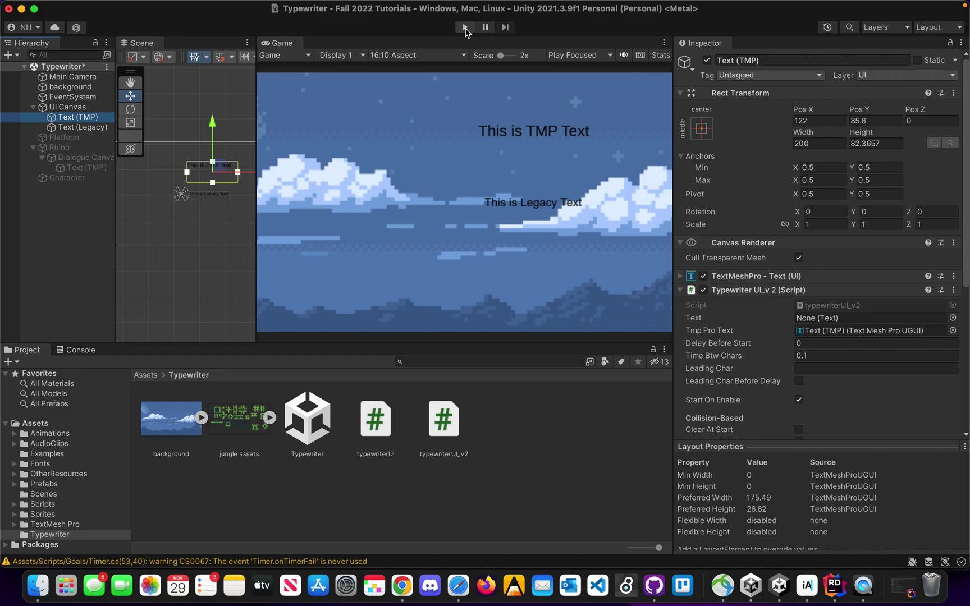
{"action": "scroll", "coordinate": [846, 367], "scroll_direction": "down", "scroll_amount": 3}
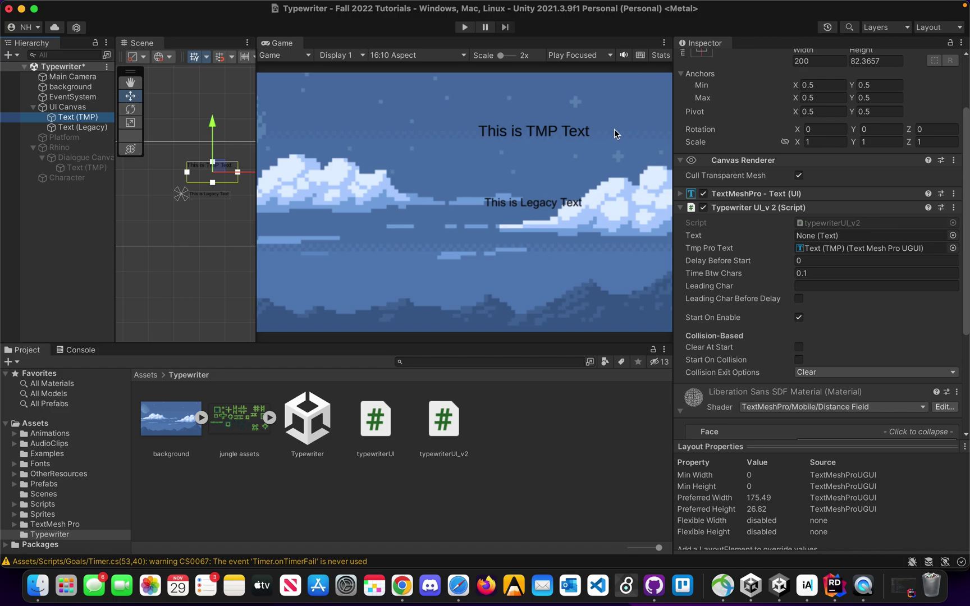
Test-run the typewriter, then untick Start On Enable on Typewriter UI_v2 and run again.
{"action": "left_click", "coordinate": [465, 28]}
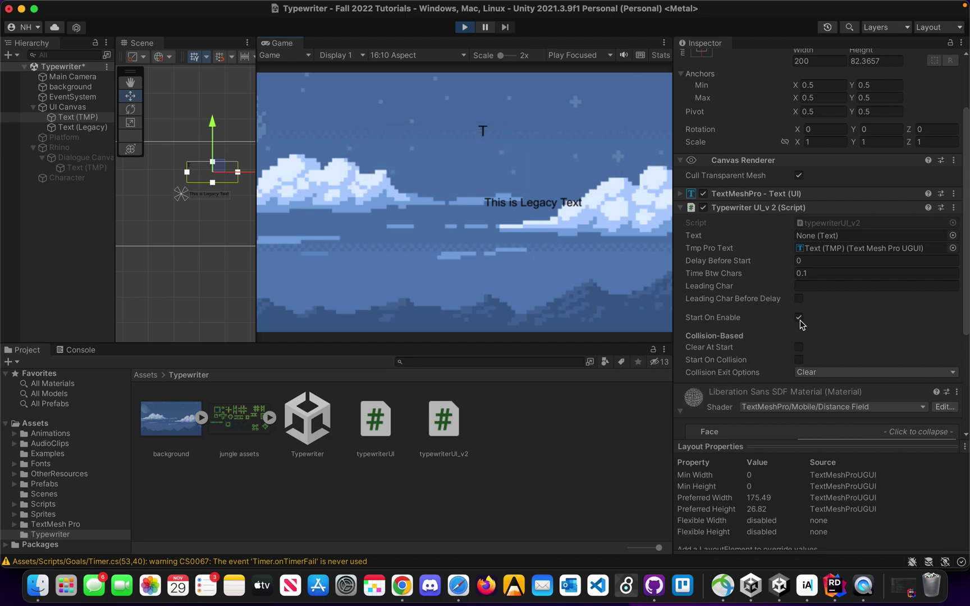
{"action": "scroll", "coordinate": [800, 320], "scroll_direction": "up", "scroll_amount": 3}
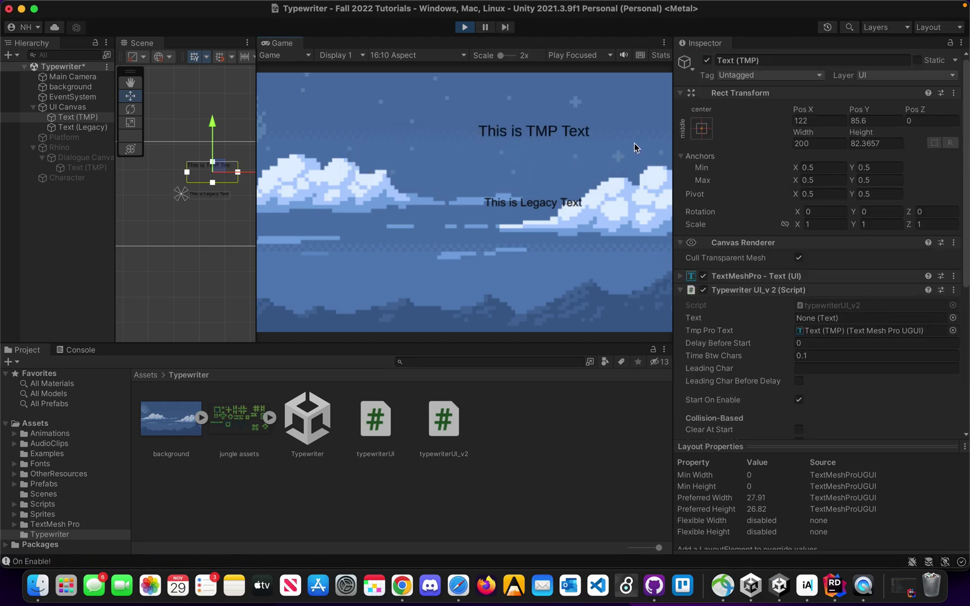
{"action": "left_click", "coordinate": [456, 32]}
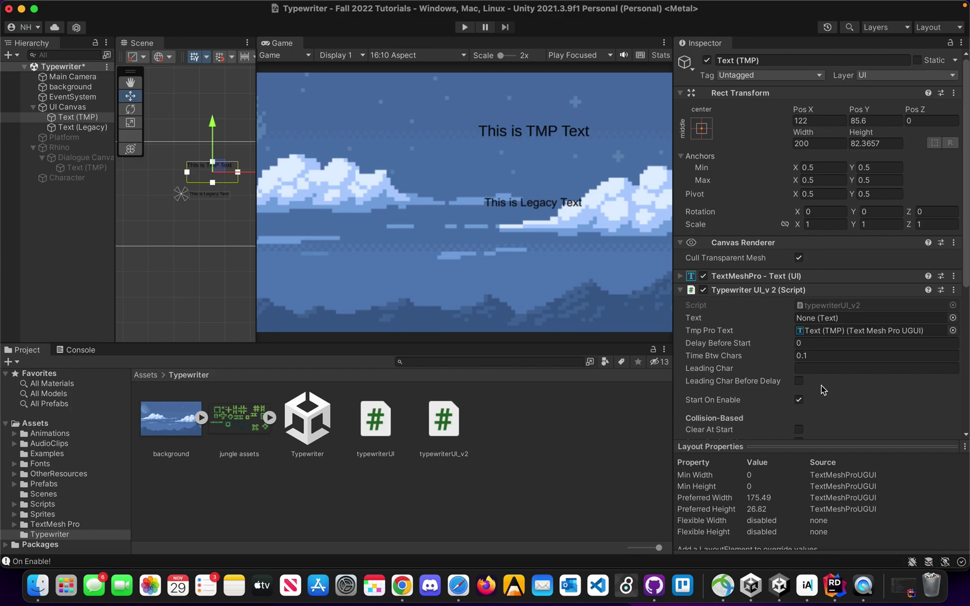
{"action": "left_click", "coordinate": [797, 400]}
{"action": "left_click", "coordinate": [464, 29]}
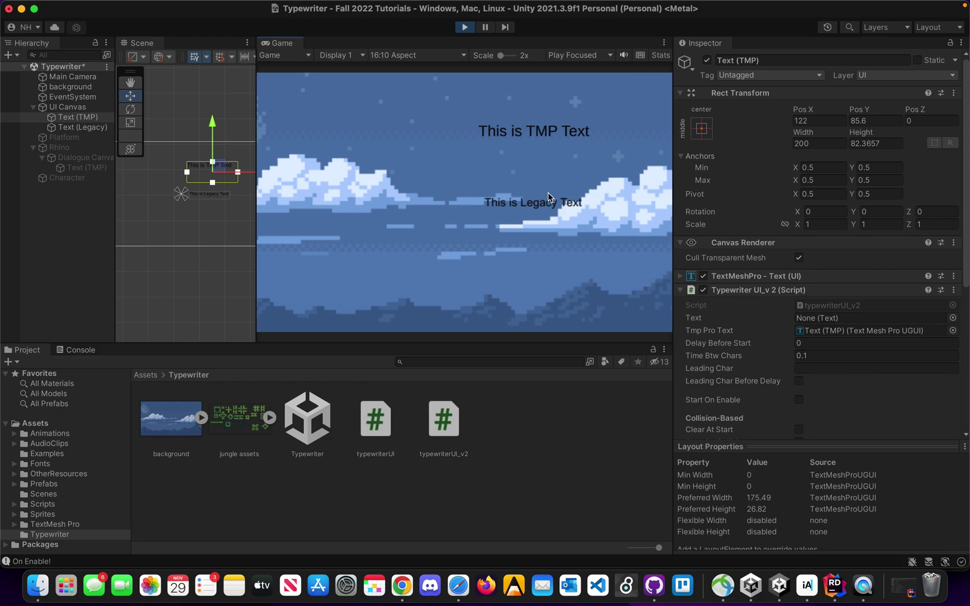
Restart the scene, toggle Text (TMP) off and on to replay the typing, then stop.
{"action": "left_click", "coordinate": [465, 27]}
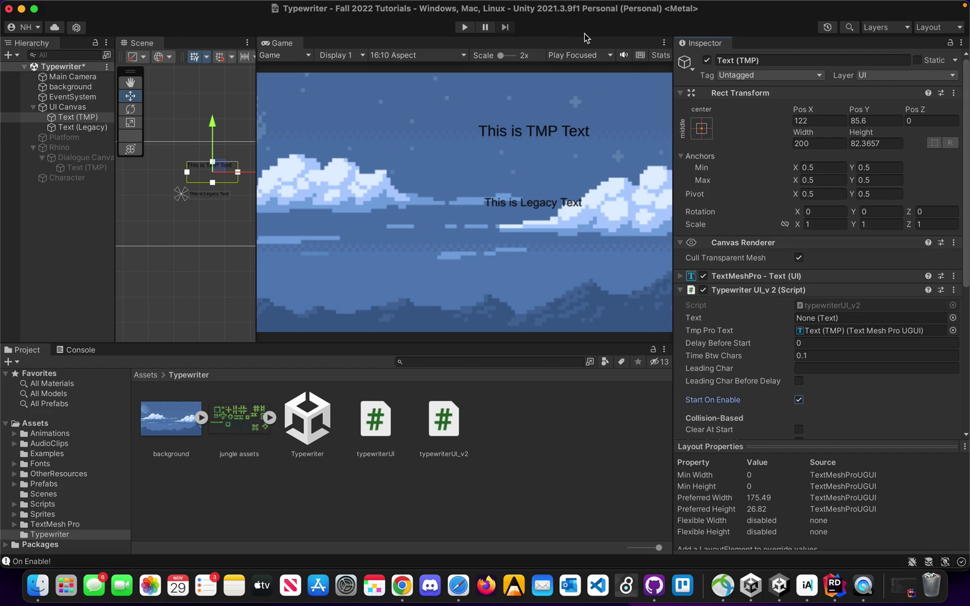
{"action": "left_click", "coordinate": [469, 30]}
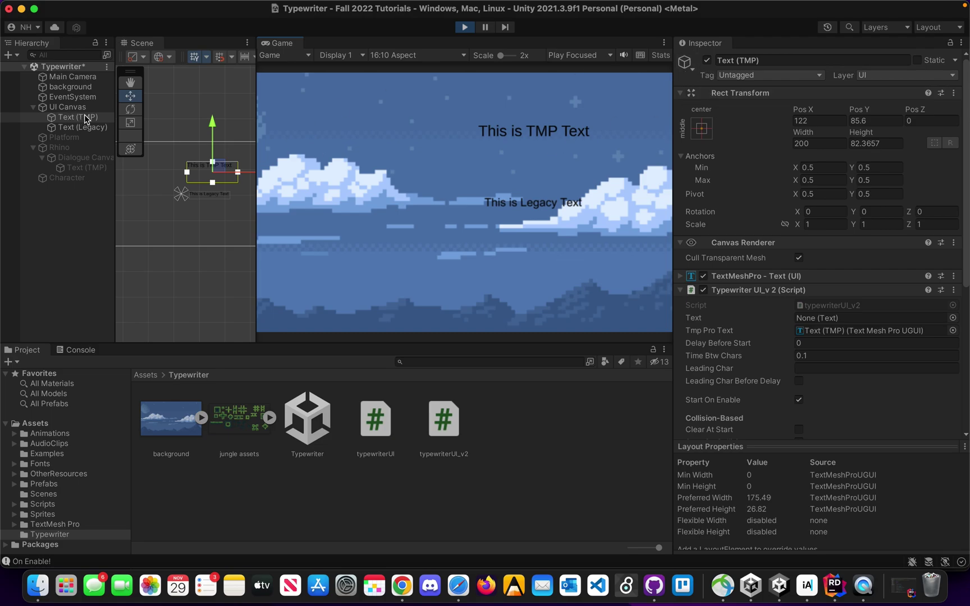
{"action": "left_click", "coordinate": [707, 61]}
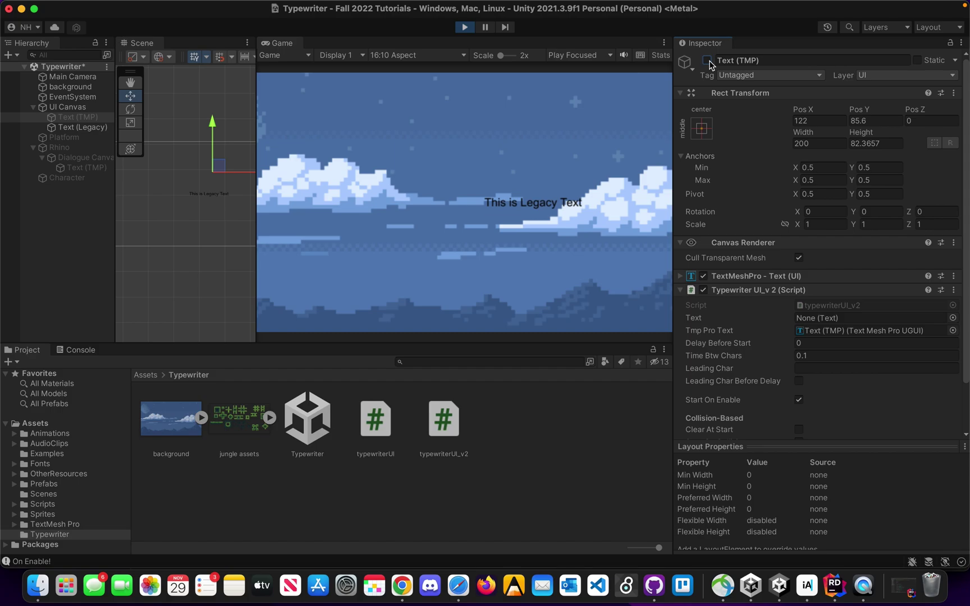
{"action": "left_click", "coordinate": [707, 60]}
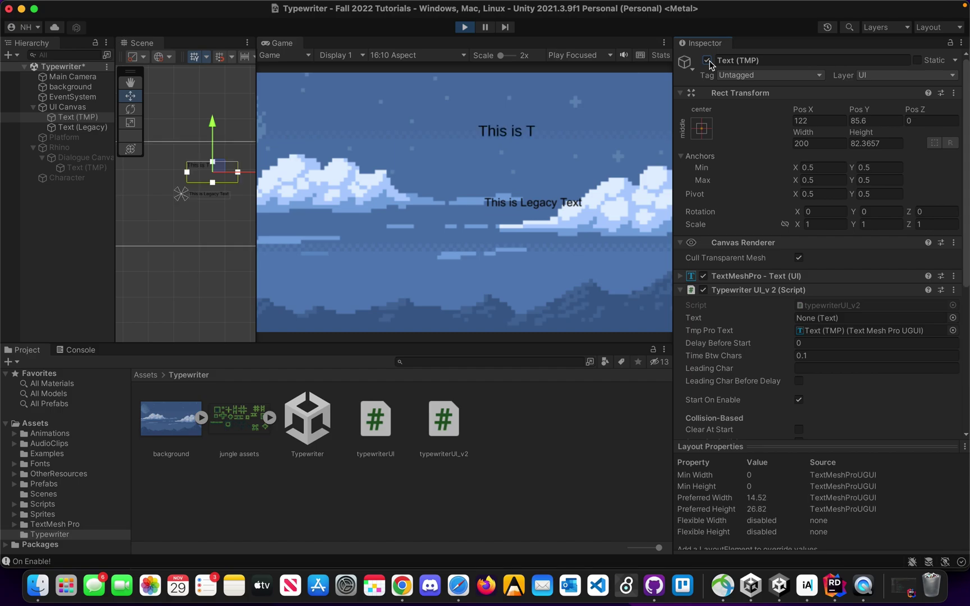
{"action": "scroll", "coordinate": [772, 391], "scroll_direction": "down", "scroll_amount": 3}
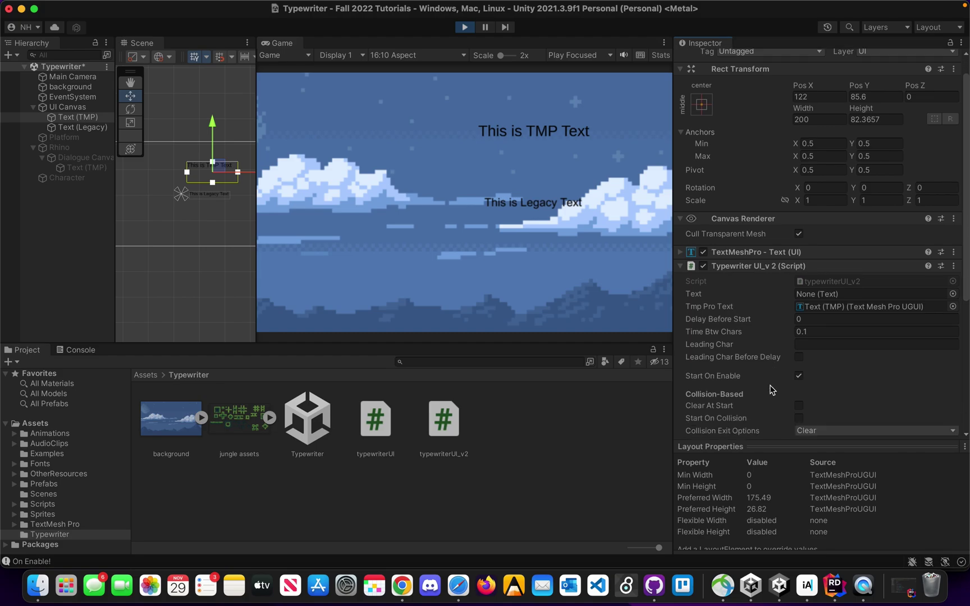
{"action": "left_click", "coordinate": [464, 27]}
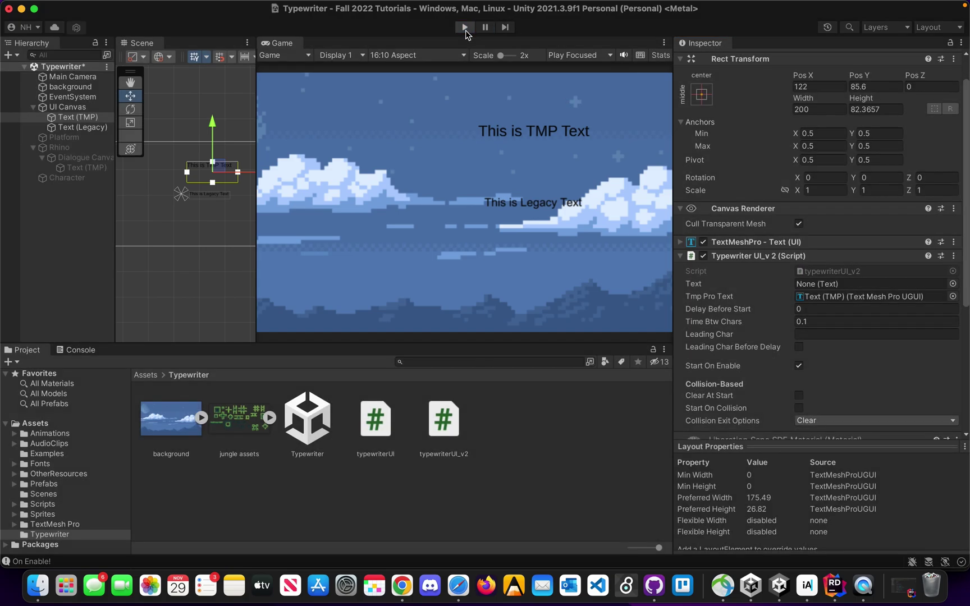
Inspect Text (Legacy)'s Typewriter UI_v 2 script and run two quick test plays.
{"action": "left_click", "coordinate": [83, 127]}
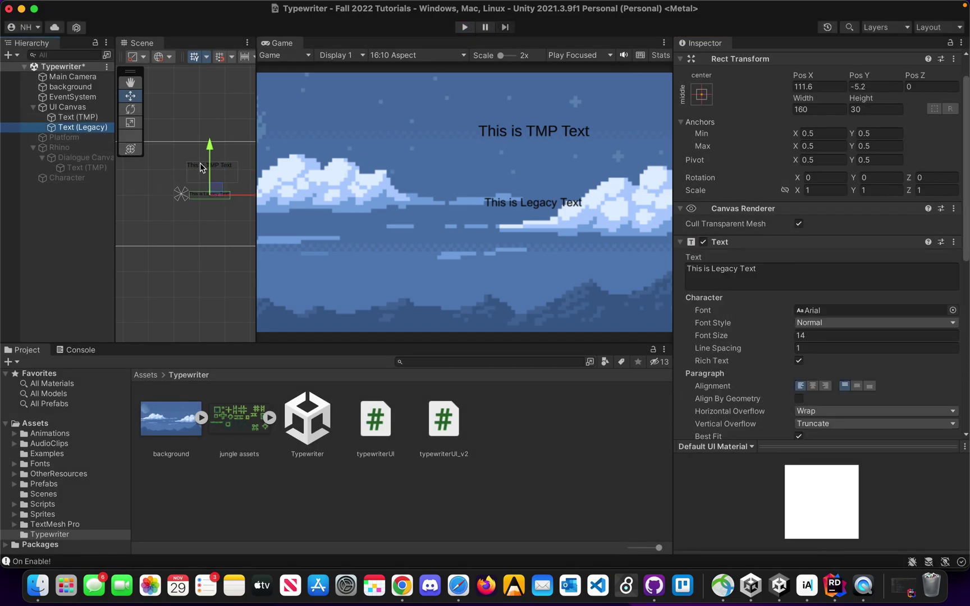
{"action": "scroll", "coordinate": [800, 343], "scroll_direction": "down", "scroll_amount": 15}
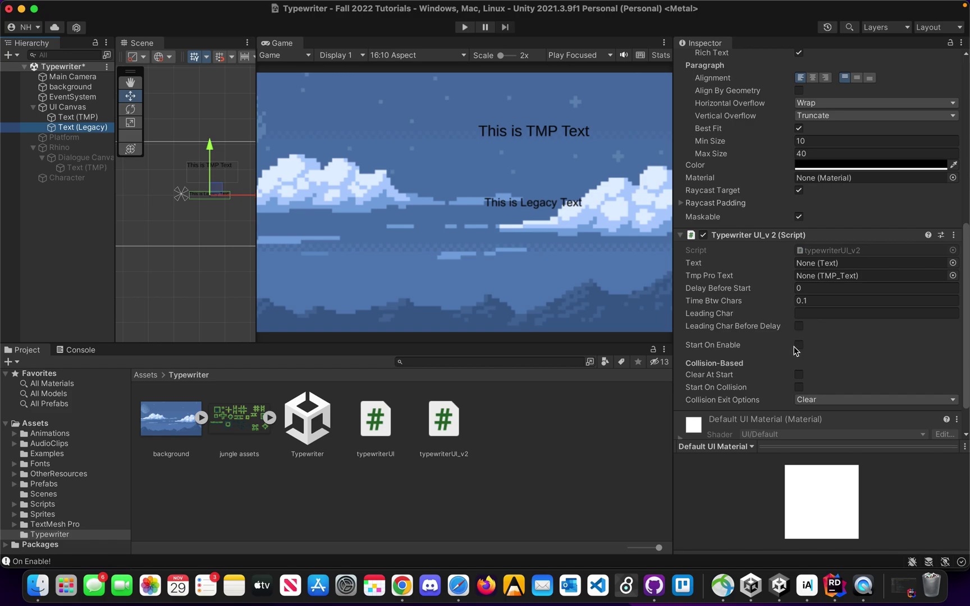
{"action": "left_click", "coordinate": [464, 27]}
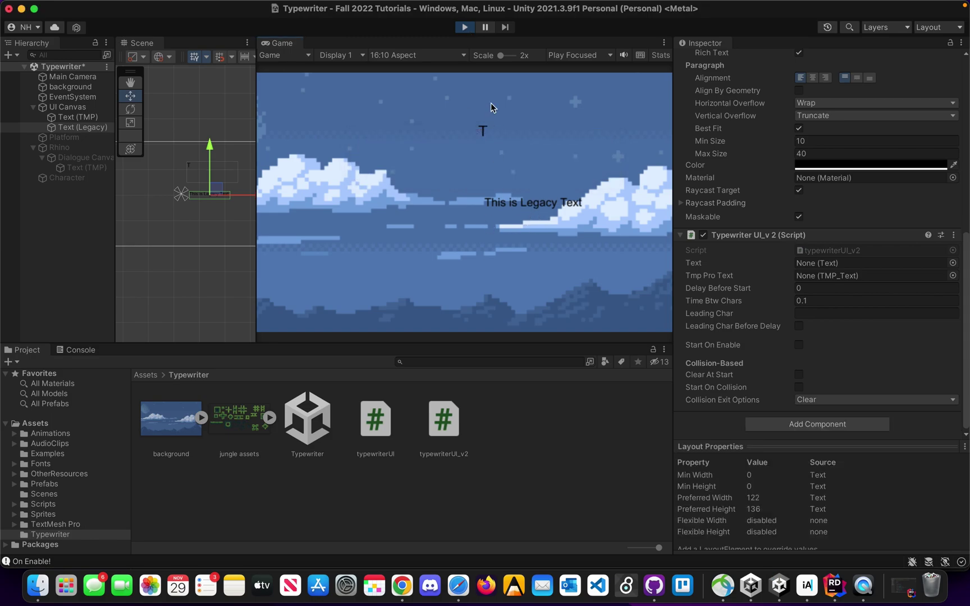
{"action": "left_click", "coordinate": [468, 27]}
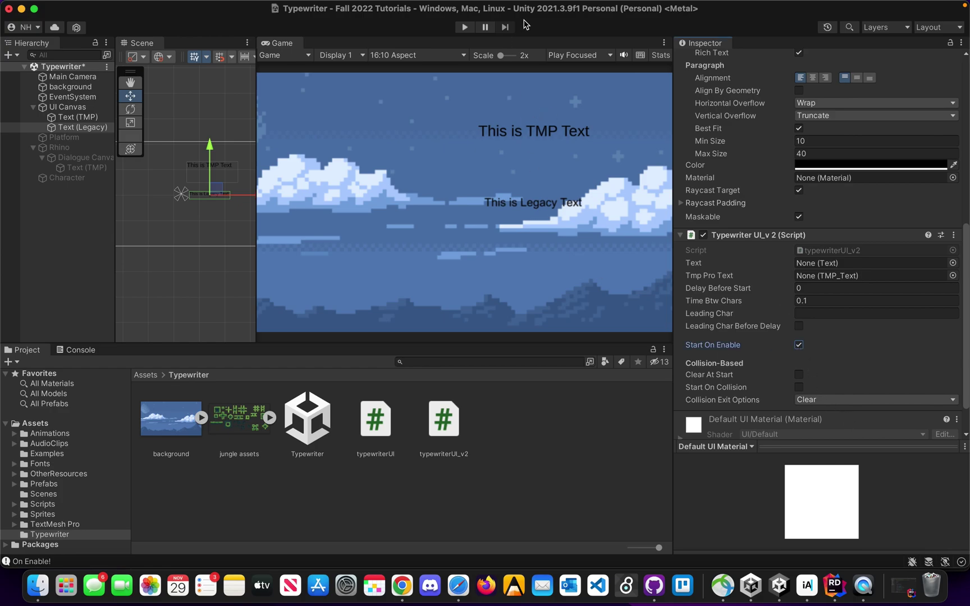
{"action": "left_click", "coordinate": [465, 27]}
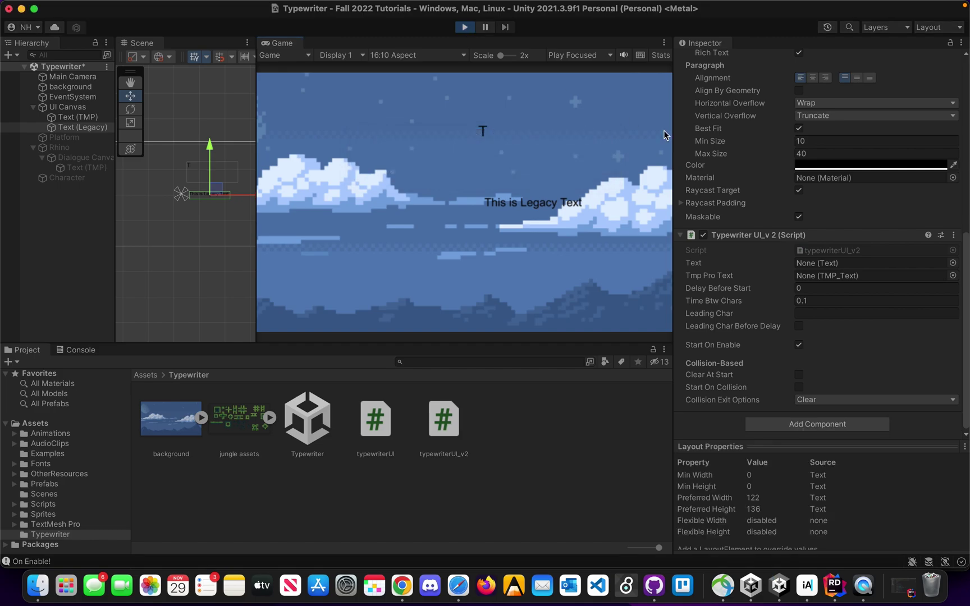
{"action": "left_click", "coordinate": [465, 27]}
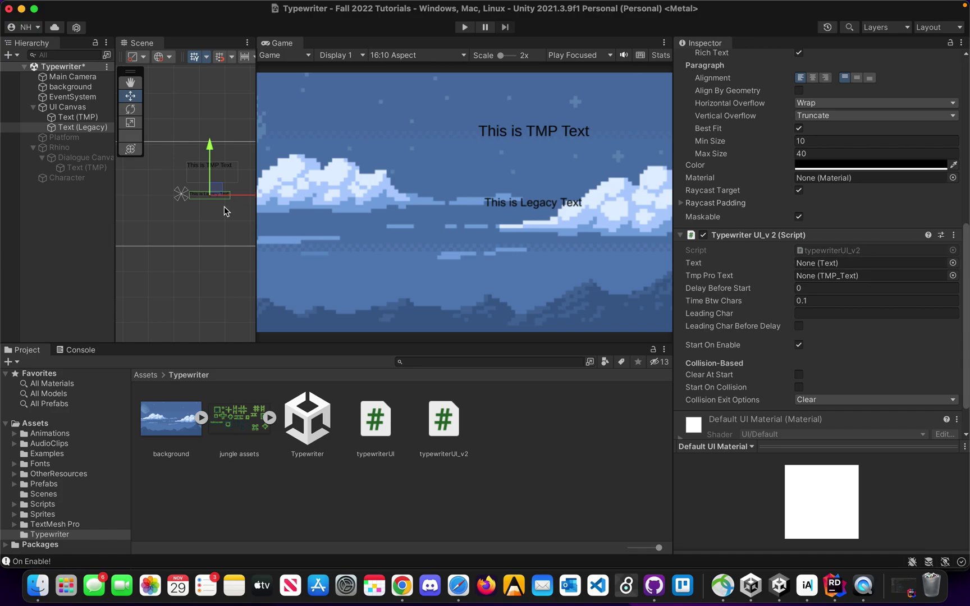
Assign Text (Legacy) to the script's Text field, run, and toggle the object off, on, off.
{"action": "left_click_drag", "start_coordinate": [76, 128], "coordinate": [846, 260]}
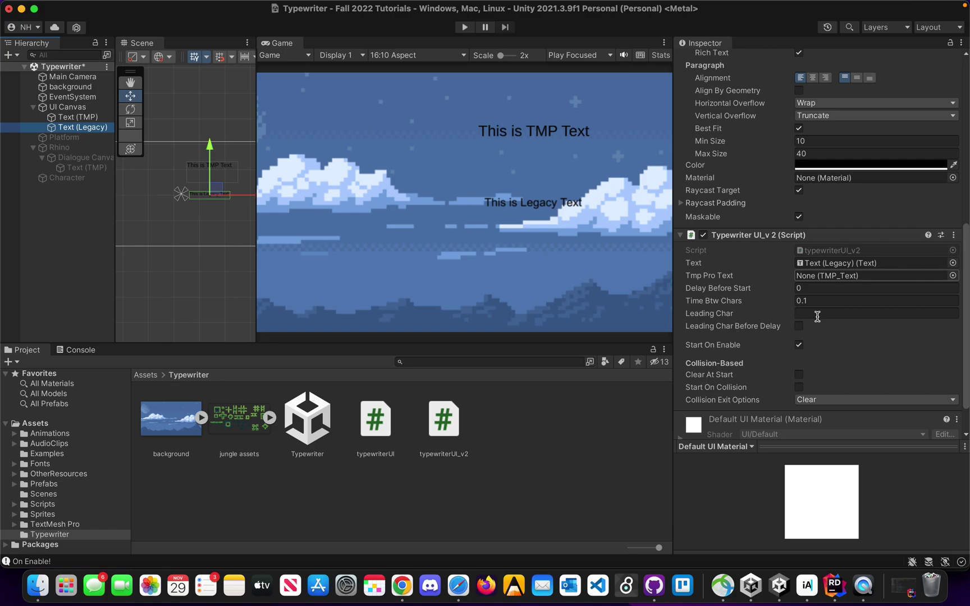
{"action": "left_click", "coordinate": [469, 27]}
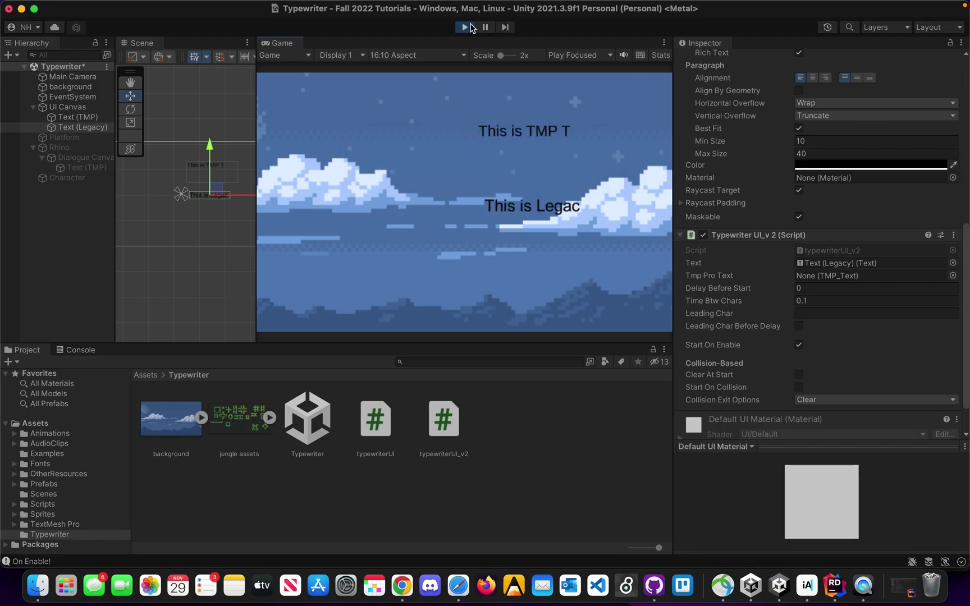
{"action": "left_click", "coordinate": [64, 126]}
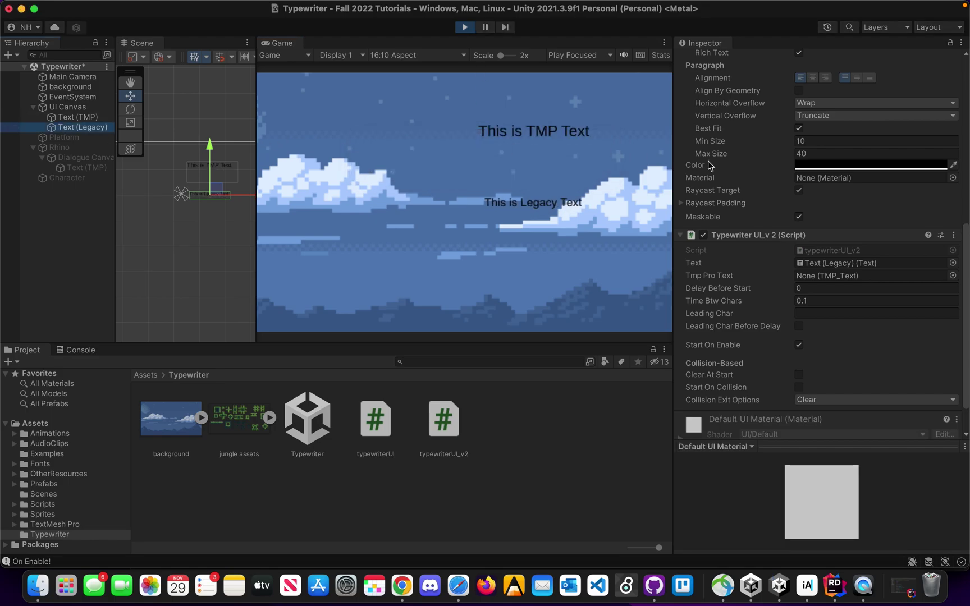
{"action": "left_click", "coordinate": [706, 60]}
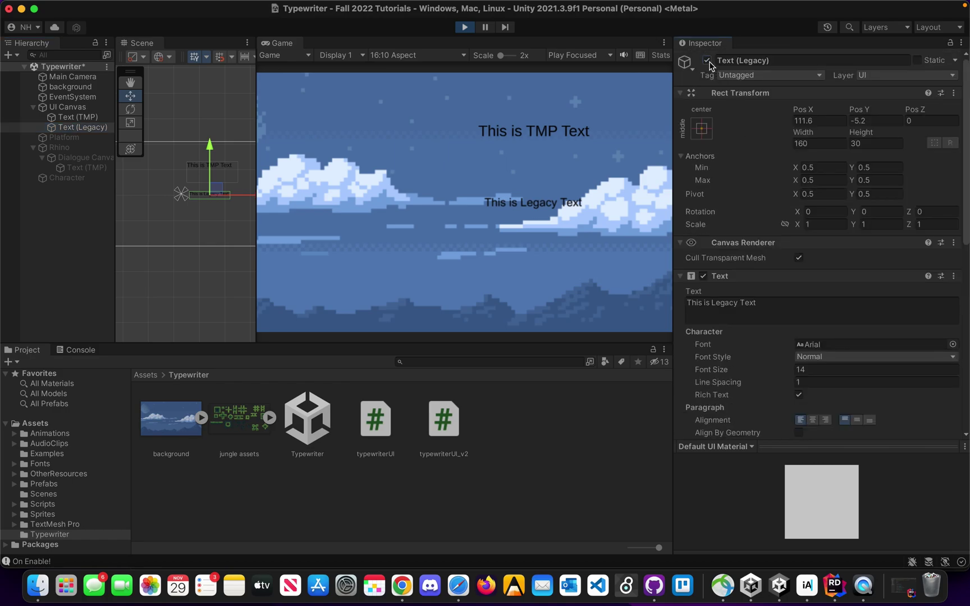
{"action": "left_click", "coordinate": [708, 61]}
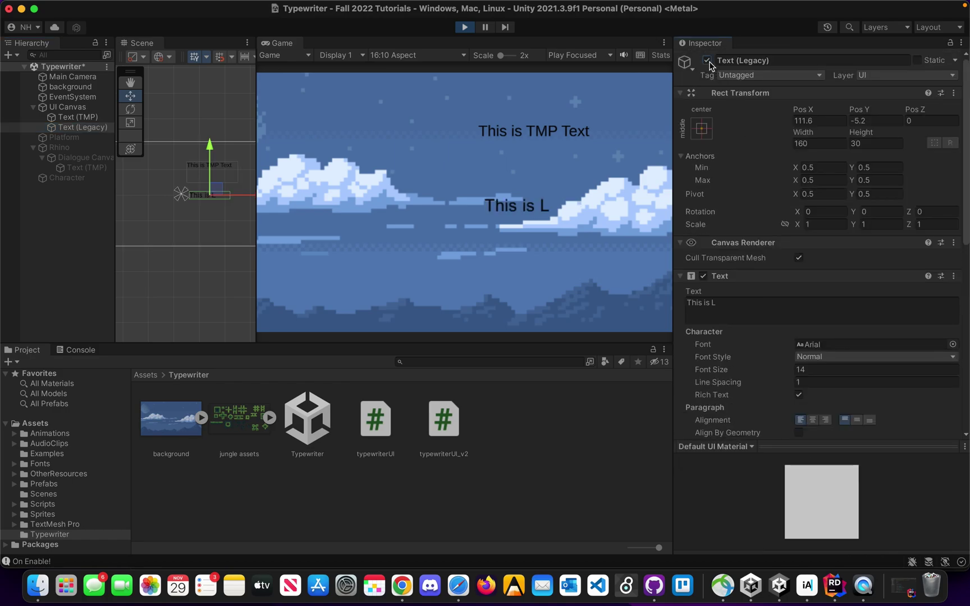
{"action": "left_click", "coordinate": [706, 60]}
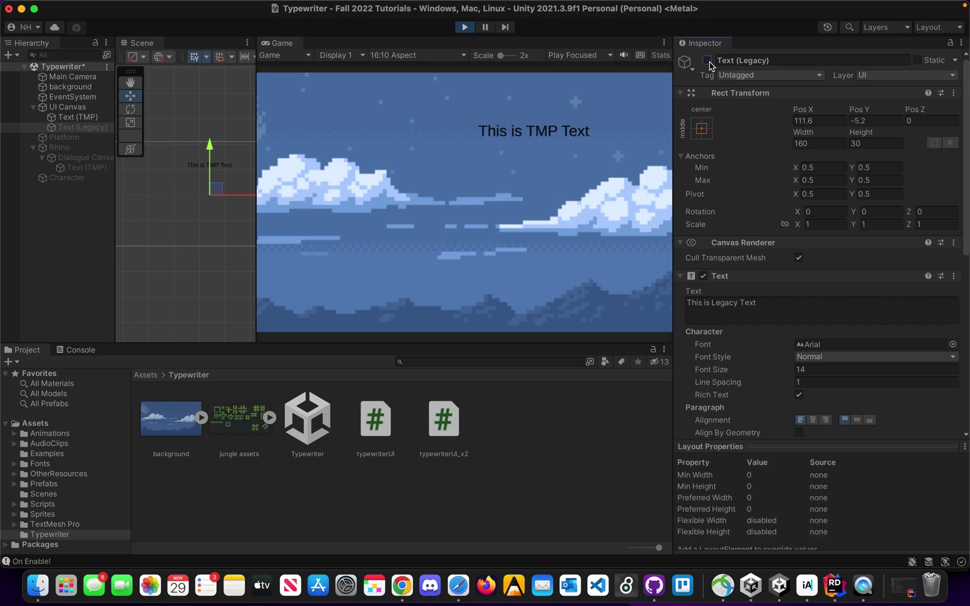
Stop the run and reactivate the Platform, Rhino and Character objects.
{"action": "left_click", "coordinate": [465, 27]}
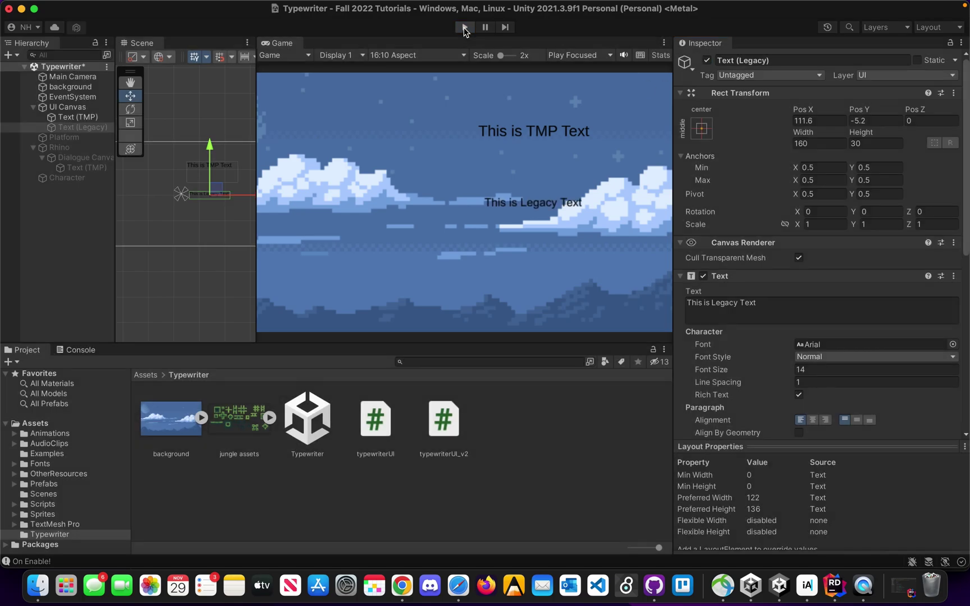
{"action": "left_click", "coordinate": [56, 138]}
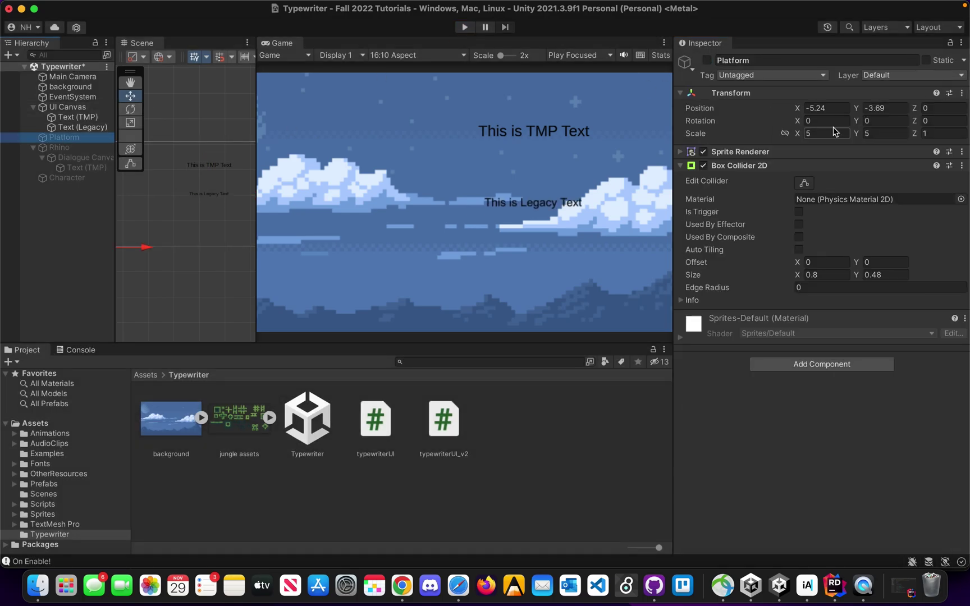
{"action": "left_click", "coordinate": [706, 60]}
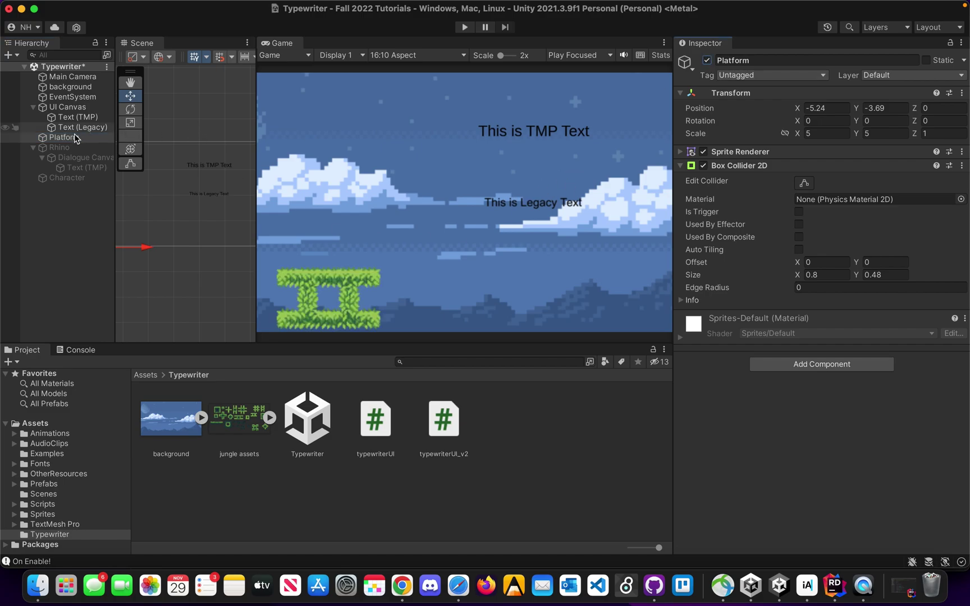
{"action": "left_click", "coordinate": [59, 148]}
{"action": "left_click", "coordinate": [706, 61]}
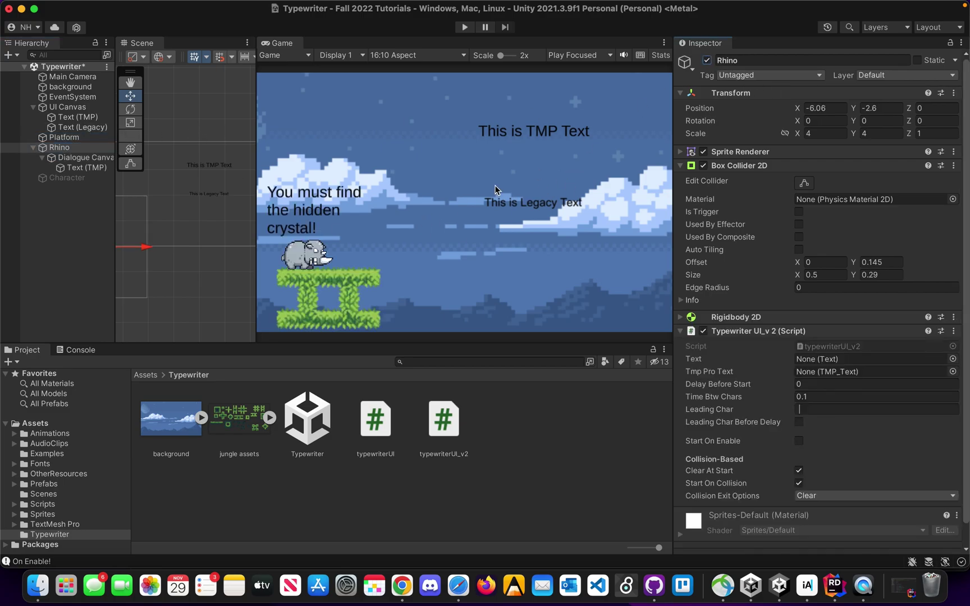
{"action": "left_click", "coordinate": [67, 178]}
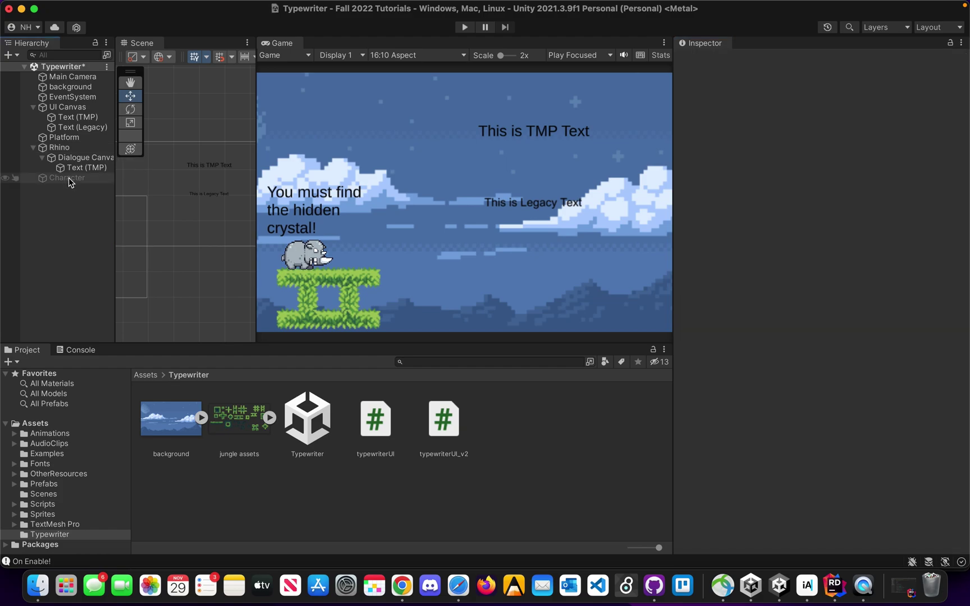
{"action": "left_click", "coordinate": [707, 61]}
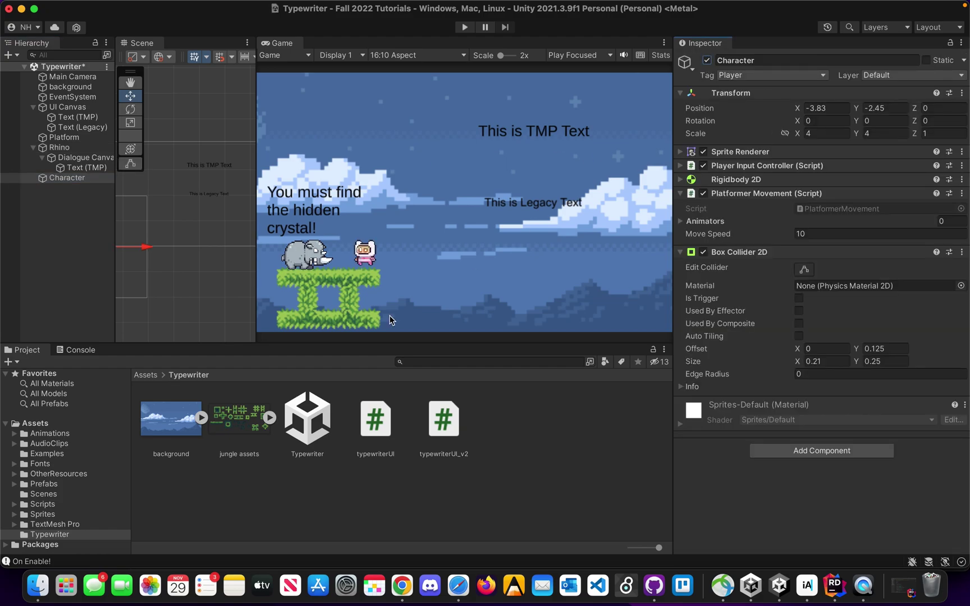
Play the scene and walk the character left, then right into the rhino.
{"action": "left_click", "coordinate": [465, 26]}
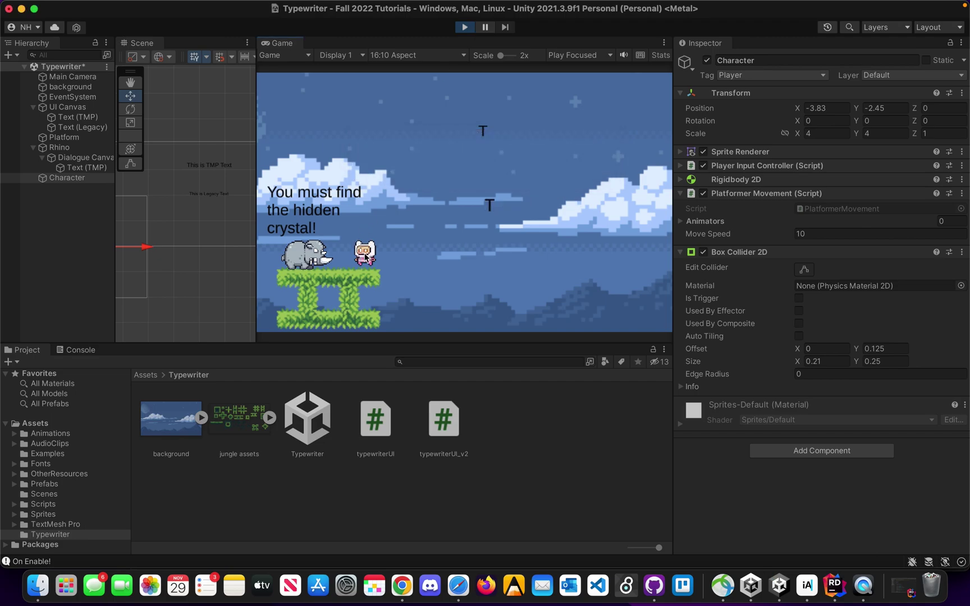
{"action": "key", "text": "Left"}
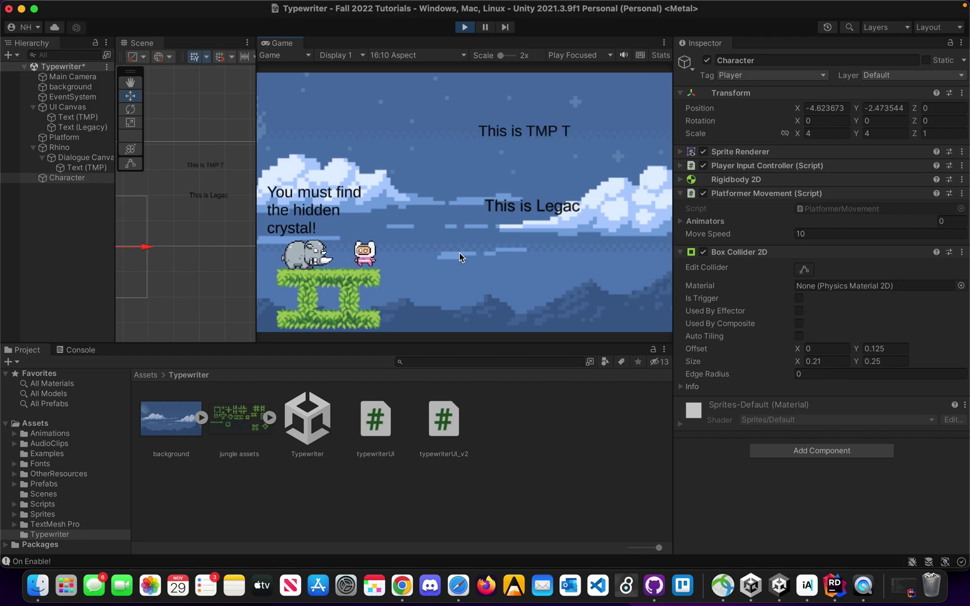
{"action": "key", "text": "Right"}
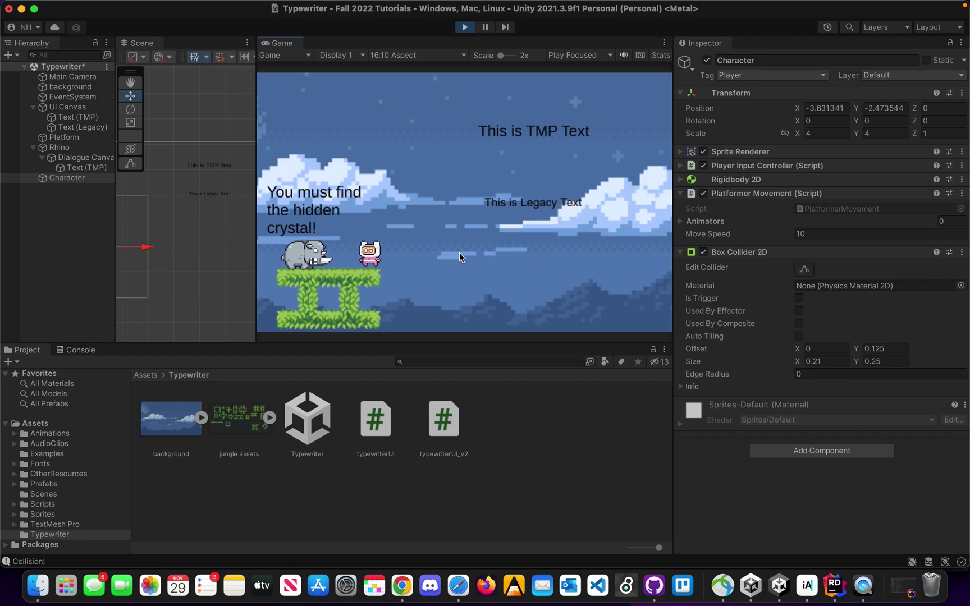
On the Rhino's Typewriter UI_v2, tick Start On Collision and set Collision Exit Options to Complete.
{"action": "left_click", "coordinate": [70, 146]}
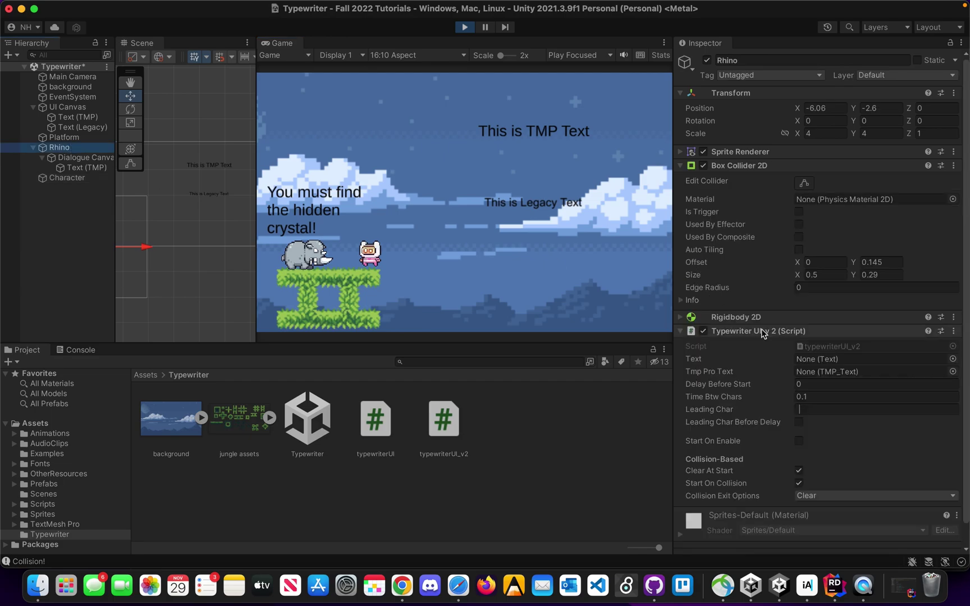
{"action": "scroll", "coordinate": [772, 387], "scroll_direction": "down", "scroll_amount": 1}
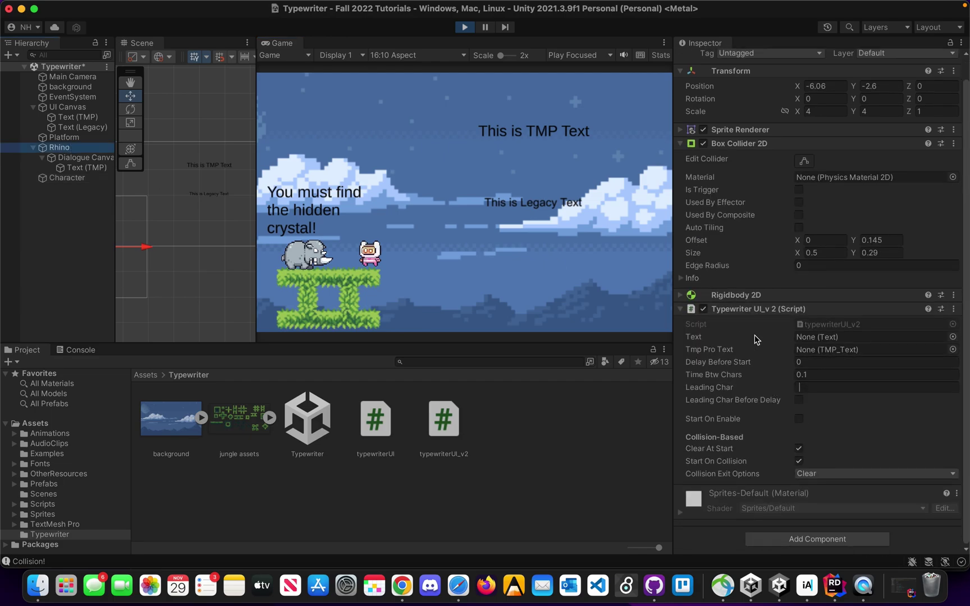
{"action": "left_click", "coordinate": [465, 27]}
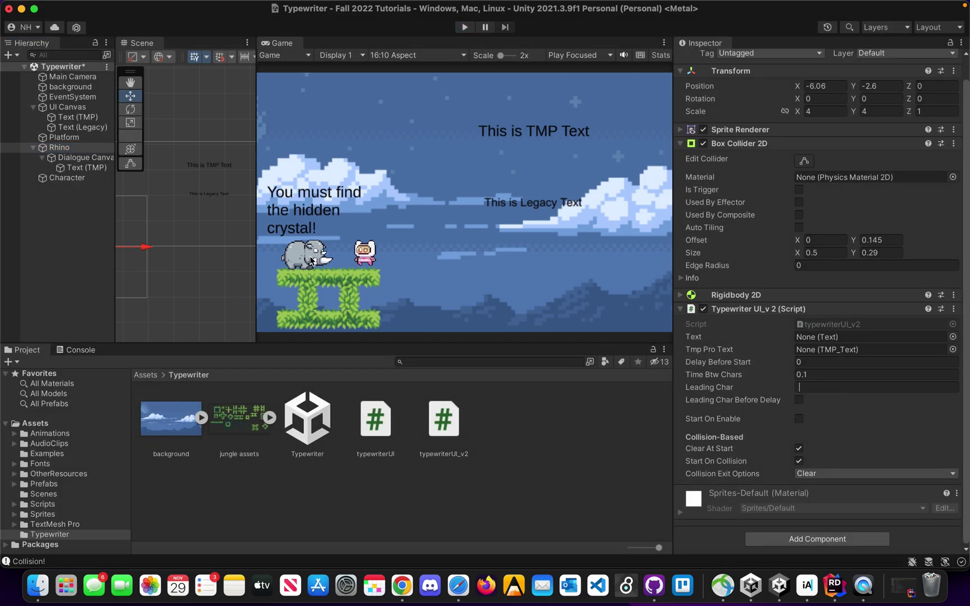
{"action": "key", "text": "f"}
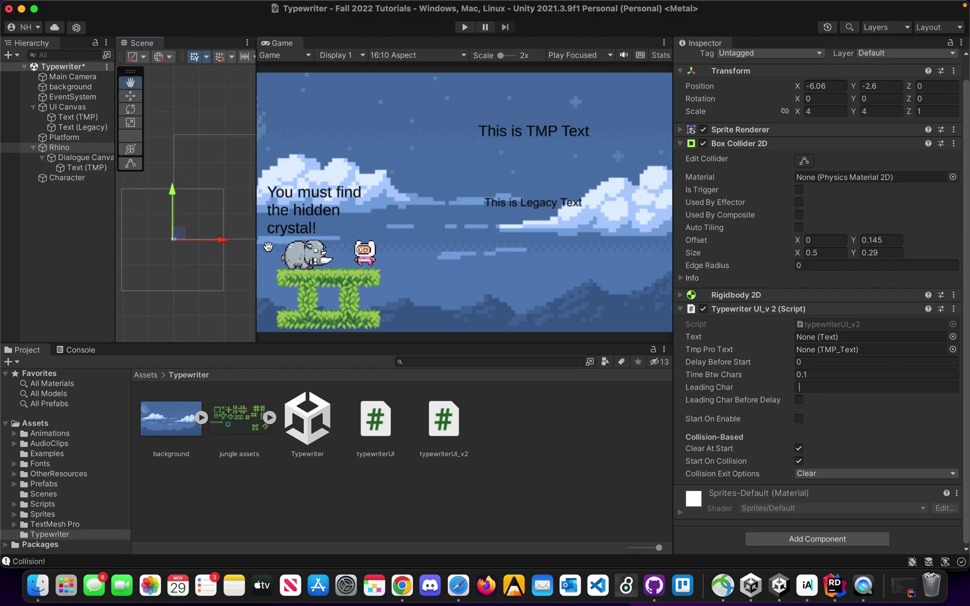
{"action": "left_click", "coordinate": [83, 149]}
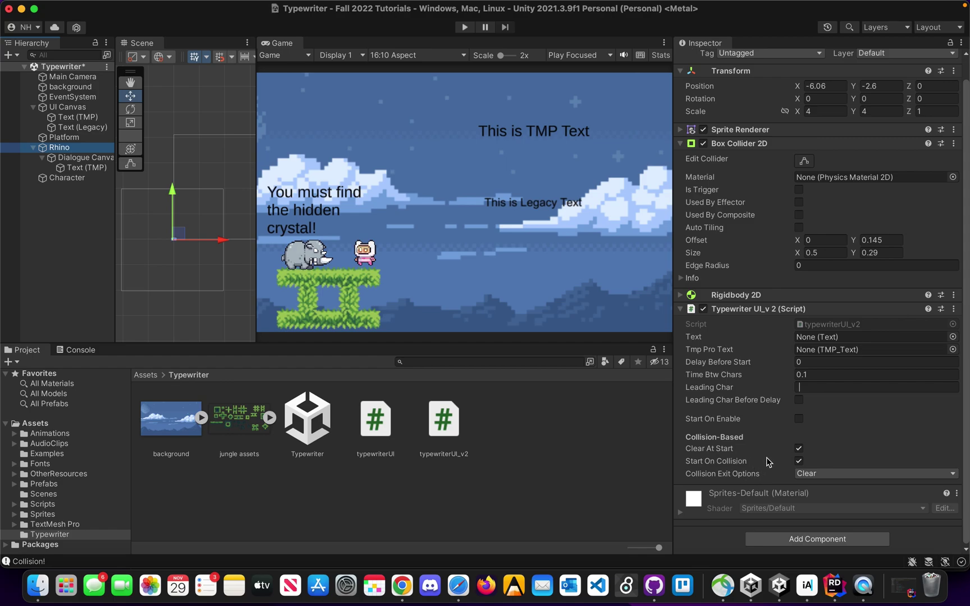
{"action": "left_click", "coordinate": [799, 461]}
{"action": "left_click", "coordinate": [809, 475]}
Frame the rhino's Dialogue Canvas, then nudge the Rhino along X to -6.
{"action": "left_click", "coordinate": [84, 158]}
{"action": "double_click", "coordinate": [87, 160]}
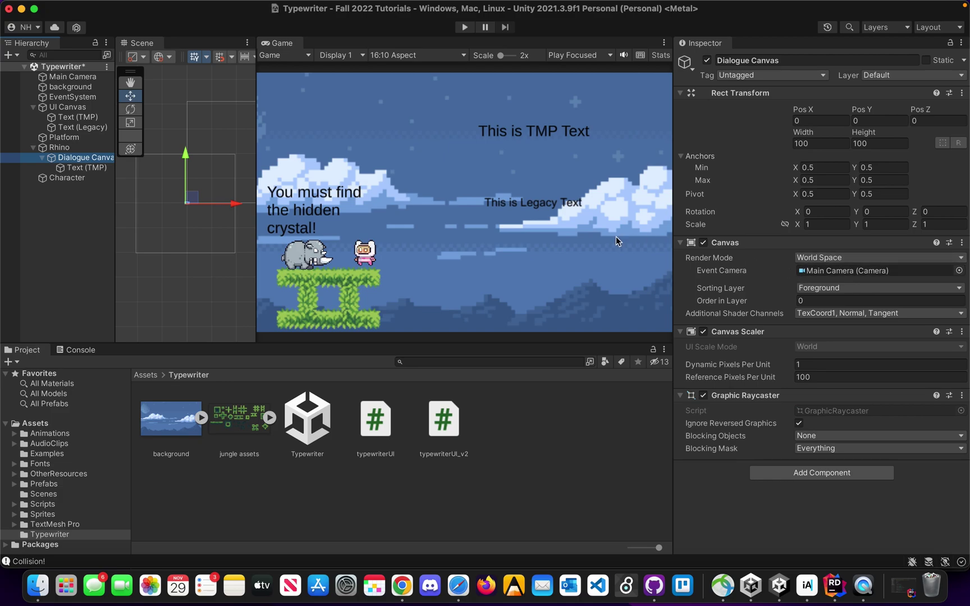
{"action": "left_click", "coordinate": [66, 148]}
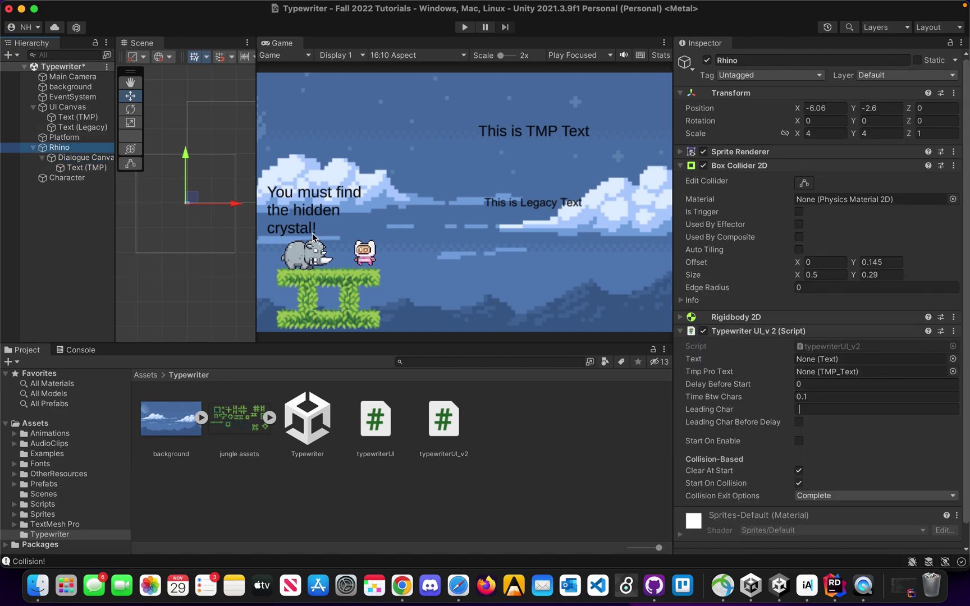
{"action": "mouse_move", "coordinate": [238, 206]}
{"action": "left_mouse_down"}
{"action": "mouse_move", "coordinate": [247, 207]}
{"action": "mouse_move", "coordinate": [234, 207]}
{"action": "left_mouse_up"}
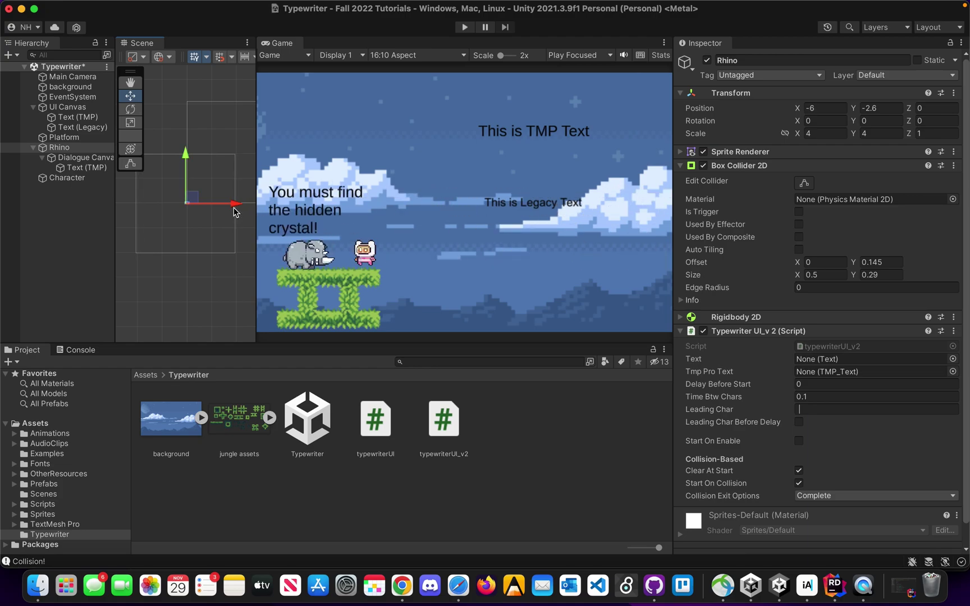
Assign the dialogue Text (TMP) object to the Rhino script's Tmp Pro Text field.
{"action": "left_click", "coordinate": [104, 170]}
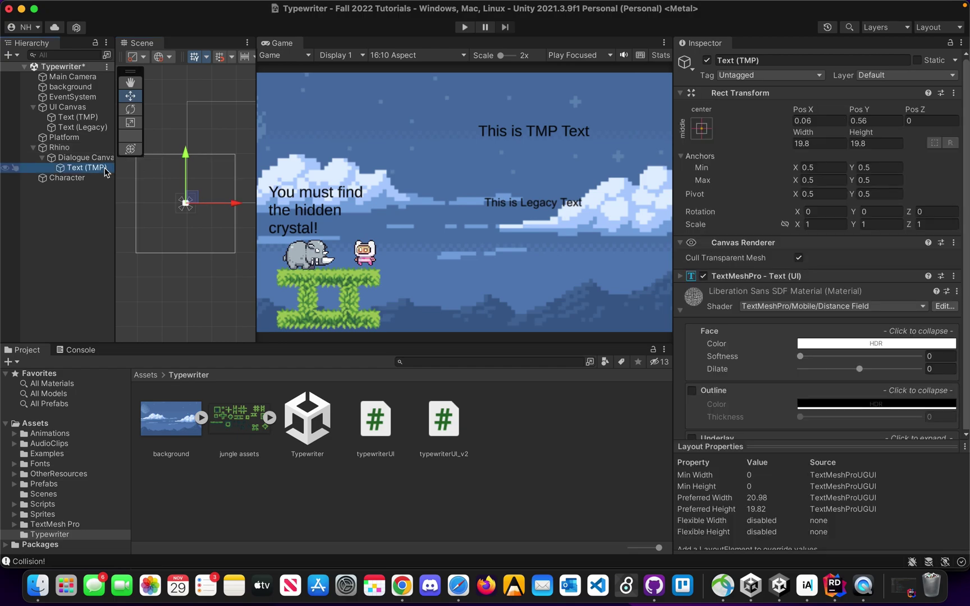
{"action": "left_click", "coordinate": [61, 148]}
{"action": "scroll", "coordinate": [823, 468], "scroll_direction": "down", "scroll_amount": 2}
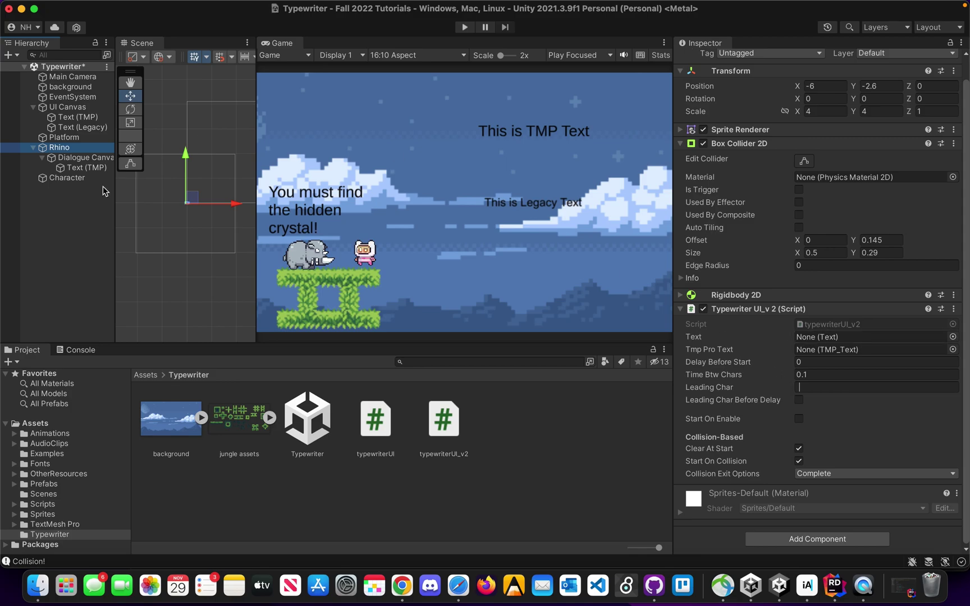
{"action": "left_click_drag", "start_coordinate": [77, 173], "coordinate": [811, 347]}
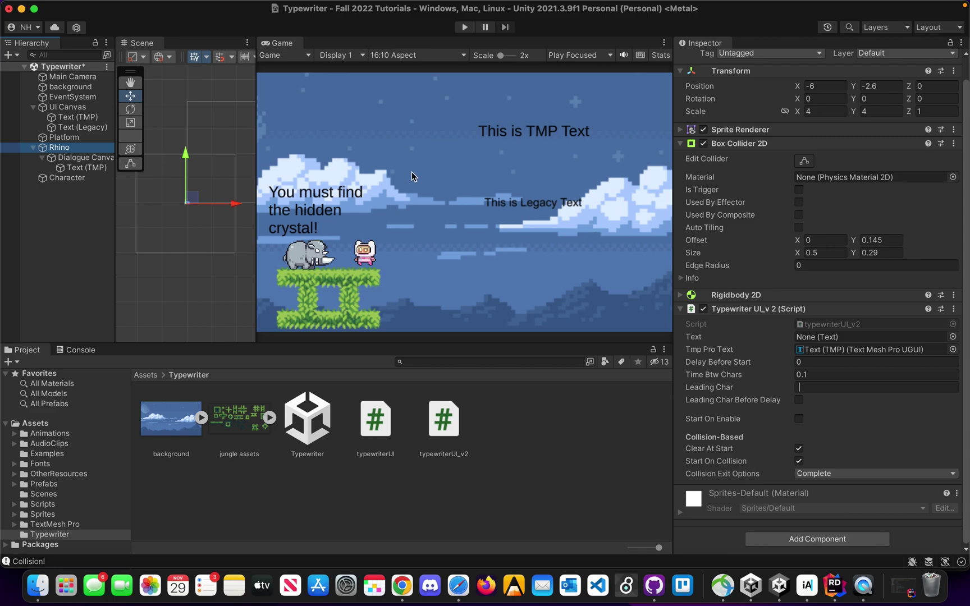
{"action": "left_click", "coordinate": [465, 28]}
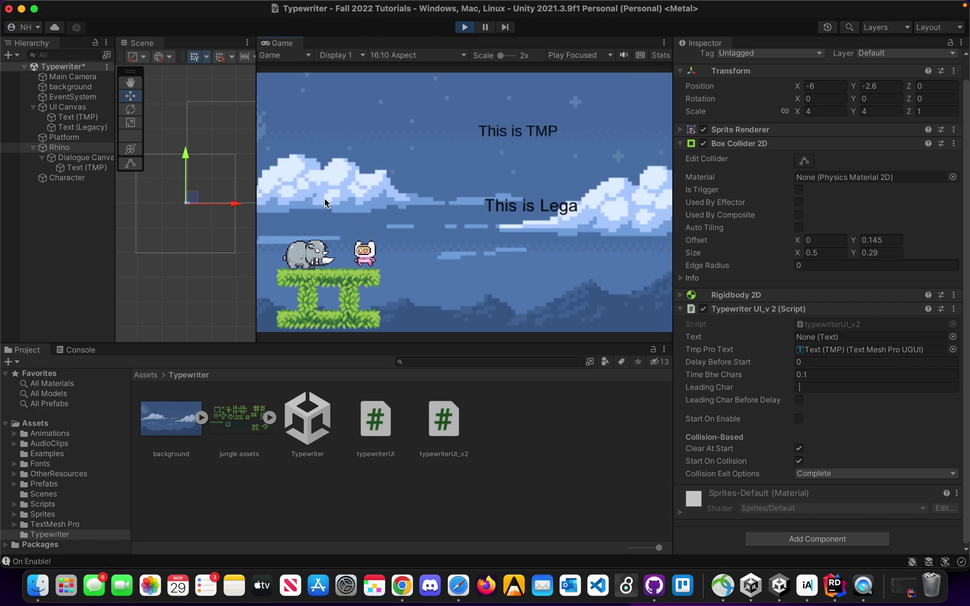
{"action": "key", "text": "Left"}
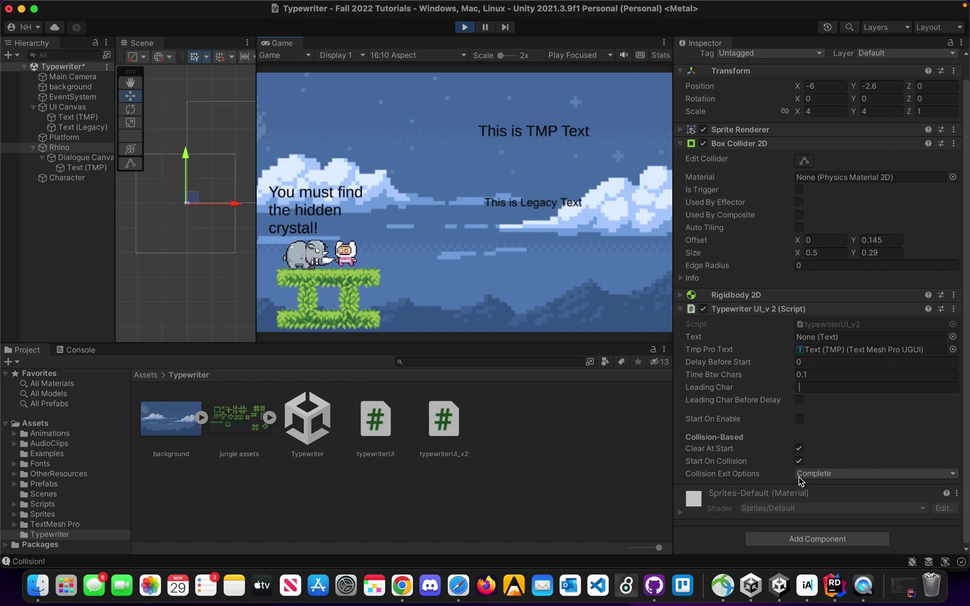
{"action": "key", "text": "Right"}
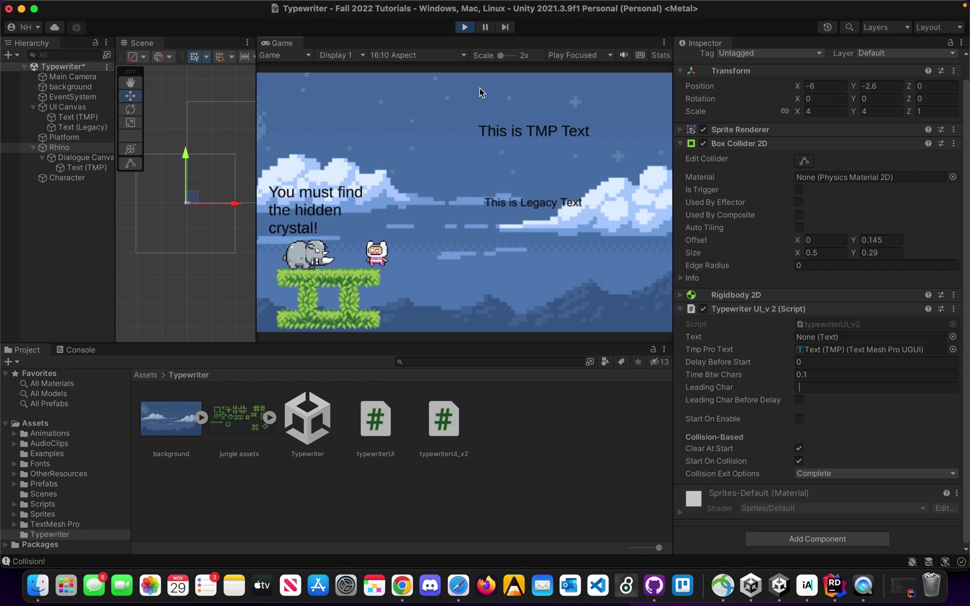
{"action": "left_click", "coordinate": [466, 31]}
{"action": "left_click", "coordinate": [465, 28]}
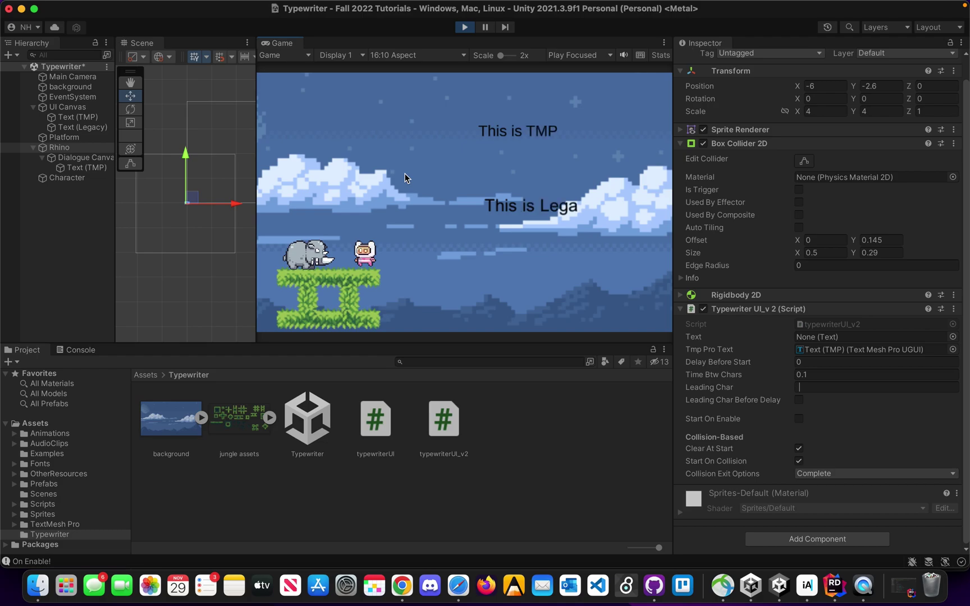
{"action": "key", "text": "Left"}
{"action": "key", "text": "Right"}
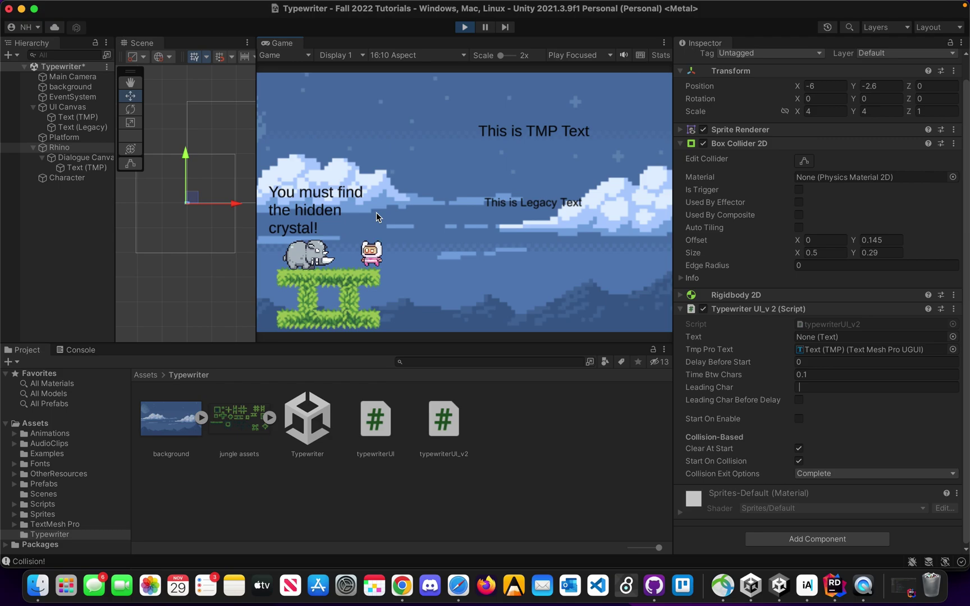
{"action": "key", "text": "Left"}
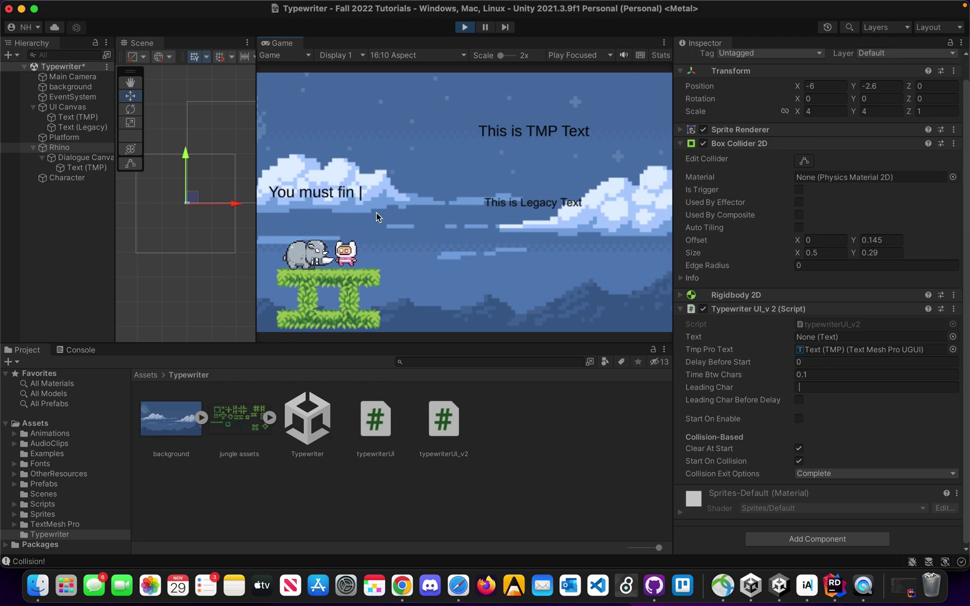
{"action": "key", "text": "Right"}
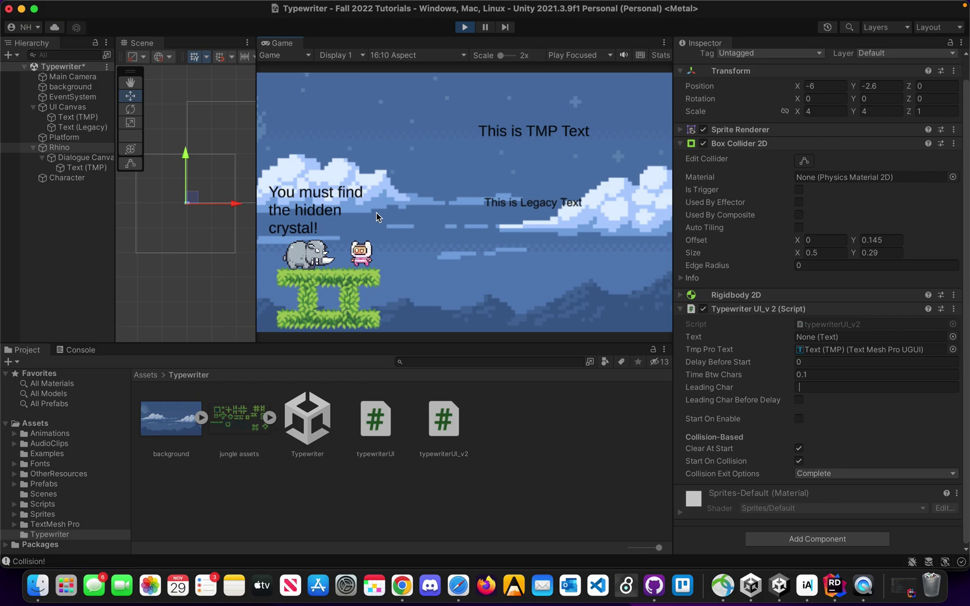
{"action": "left_click", "coordinate": [465, 27]}
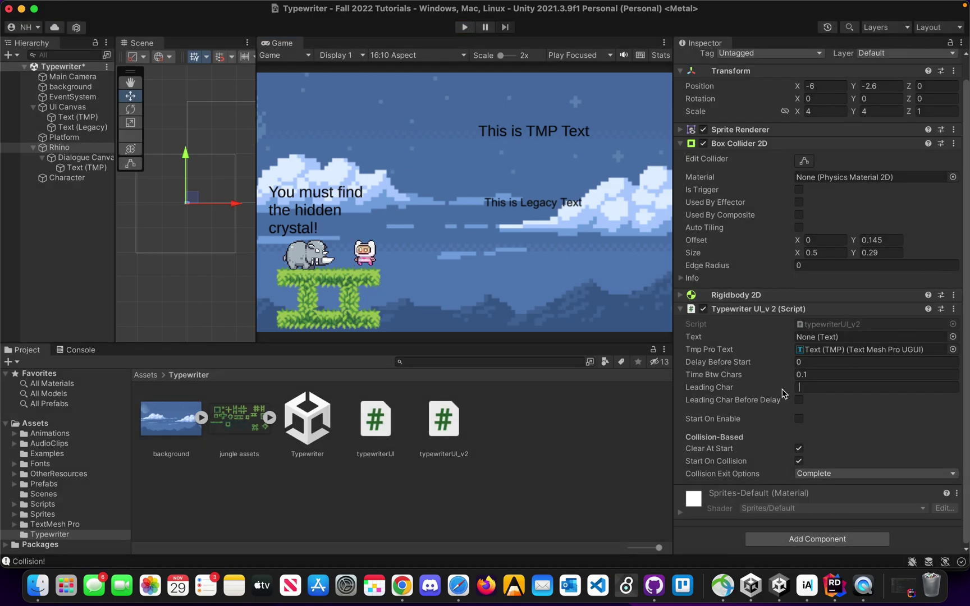
Set Collision Exit Options to Clear, then test in Play mode by walking into and away from the rhino.
{"action": "left_click", "coordinate": [824, 475]}
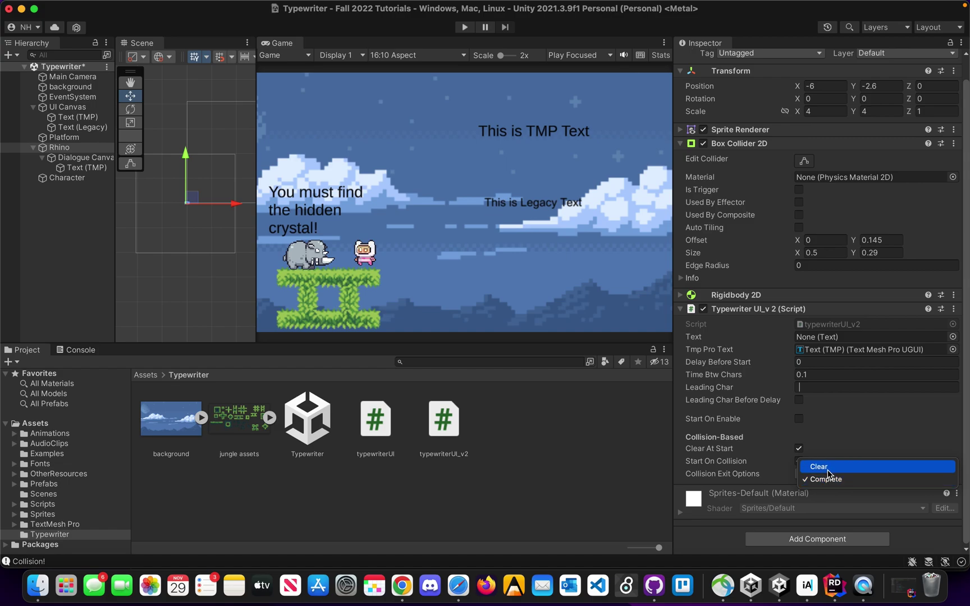
{"action": "left_click", "coordinate": [828, 469]}
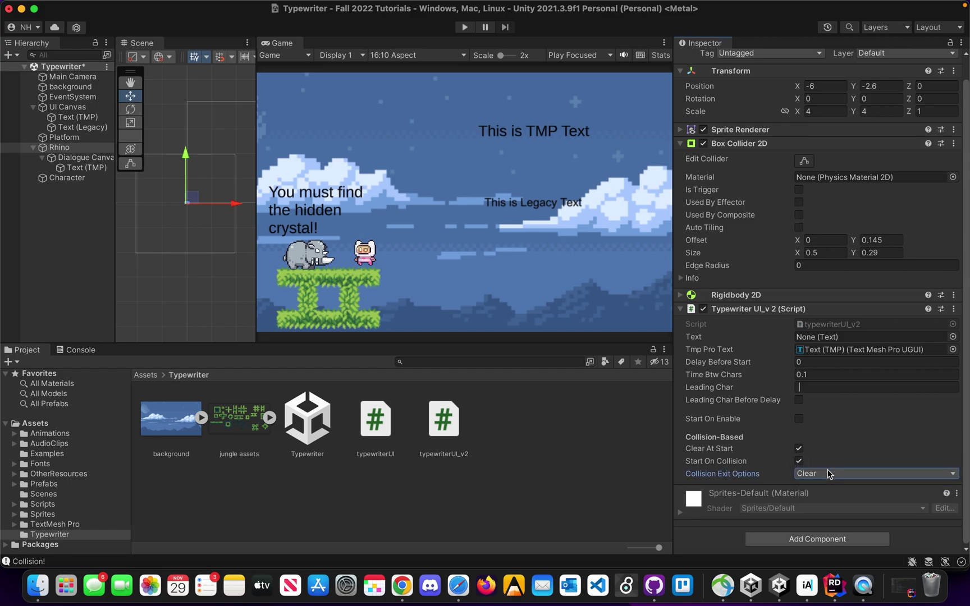
{"action": "left_click", "coordinate": [465, 28]}
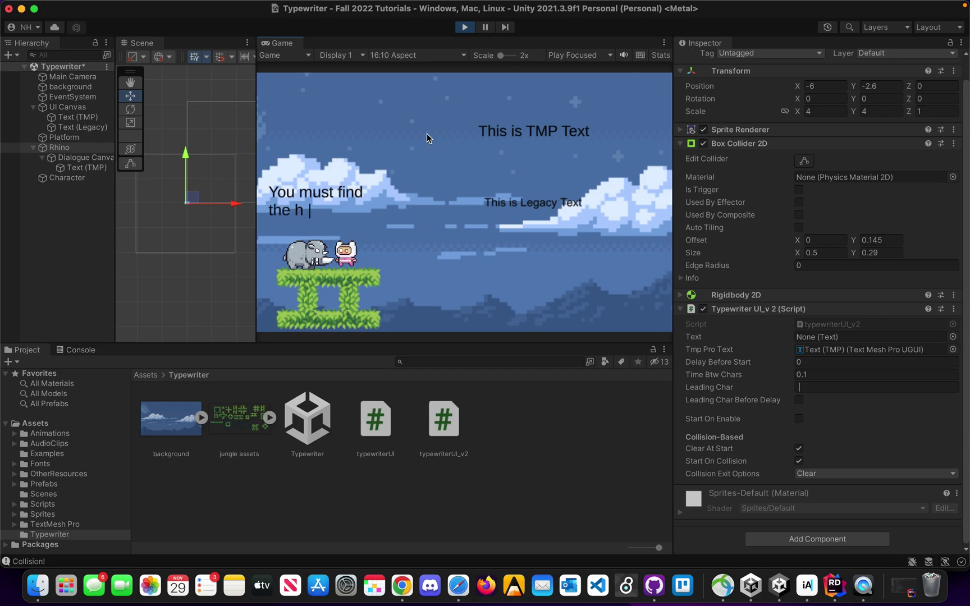
{"action": "key", "text": "Right"}
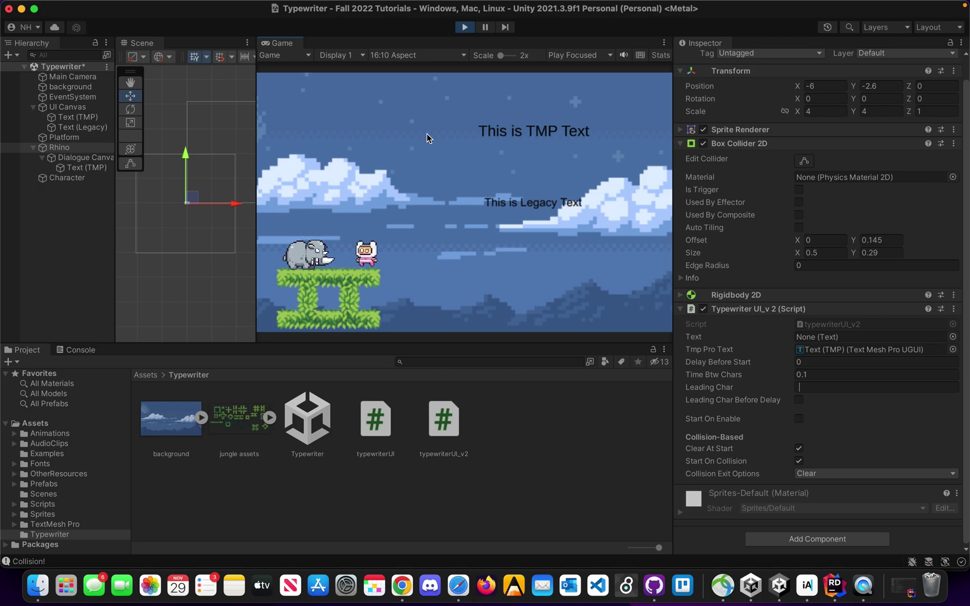
{"action": "key", "text": "Left"}
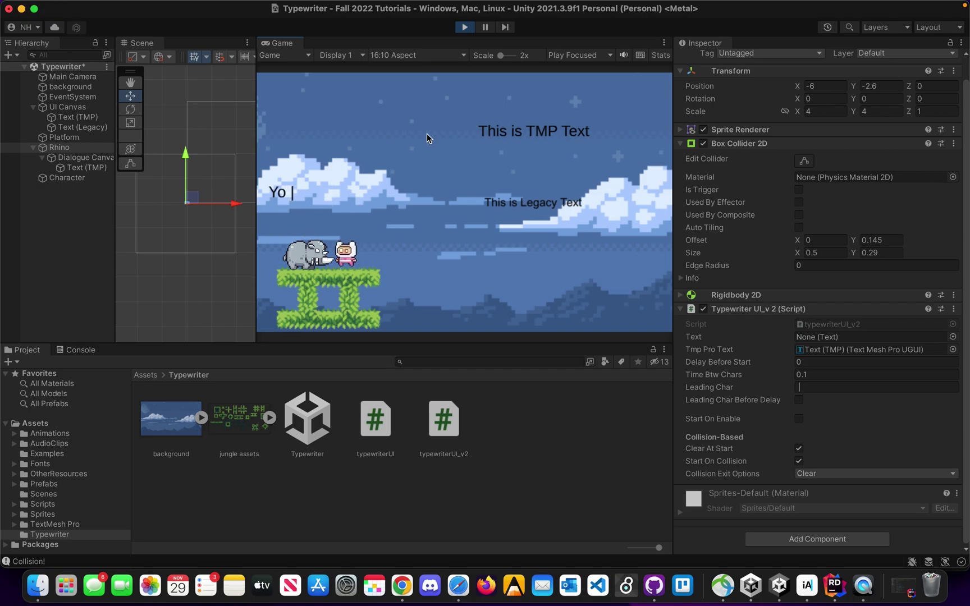
{"action": "key", "text": "Right"}
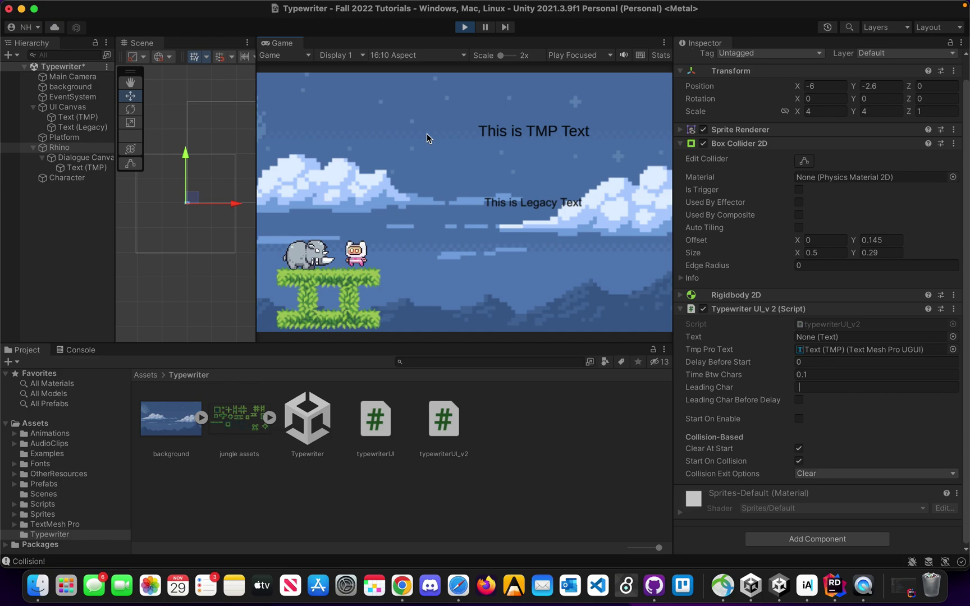
{"action": "key", "text": "Left"}
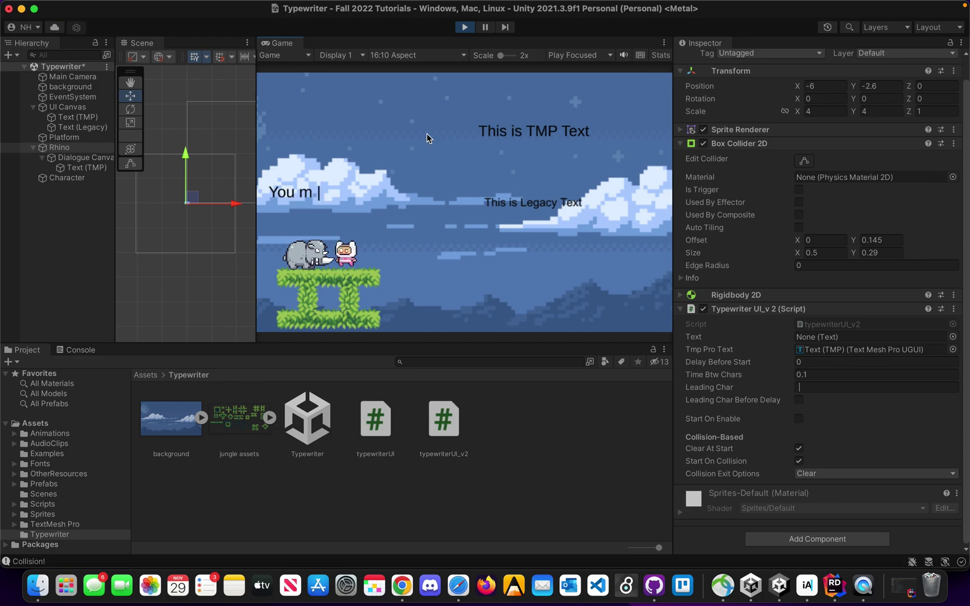
{"action": "key", "text": "Right"}
{"action": "left_click", "coordinate": [468, 26]}
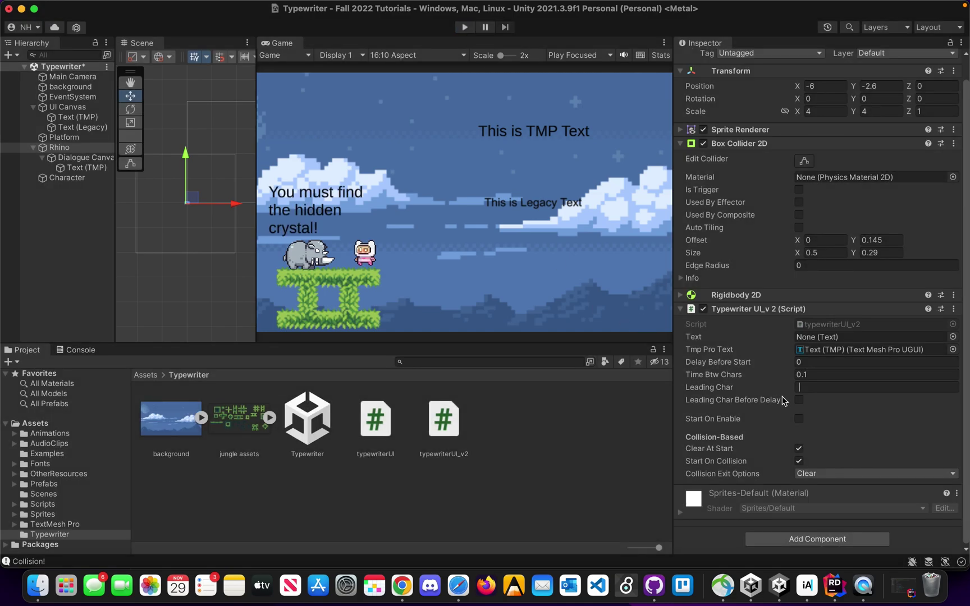
Show typewriterUI_v2.cs in Rider, scrolled to its SerializeField declarations and collision options enum.
{"action": "left_click", "coordinate": [833, 585]}
{"action": "scroll", "coordinate": [508, 243], "scroll_direction": "down", "scroll_amount": 1}
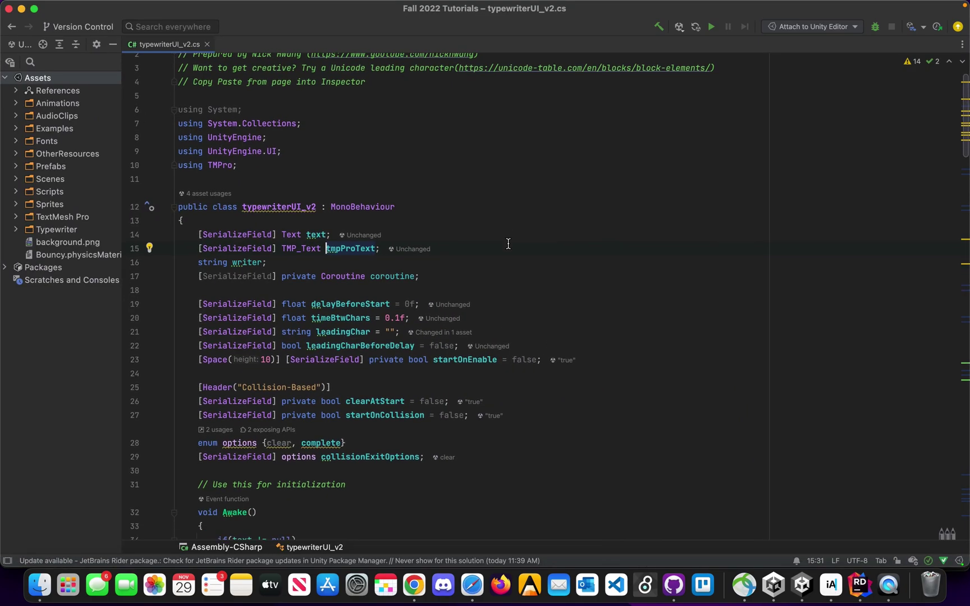
{"action": "scroll", "coordinate": [508, 244], "scroll_direction": "down", "scroll_amount": 2}
{"action": "left_click_drag", "start_coordinate": [307, 182], "coordinate": [316, 182]}
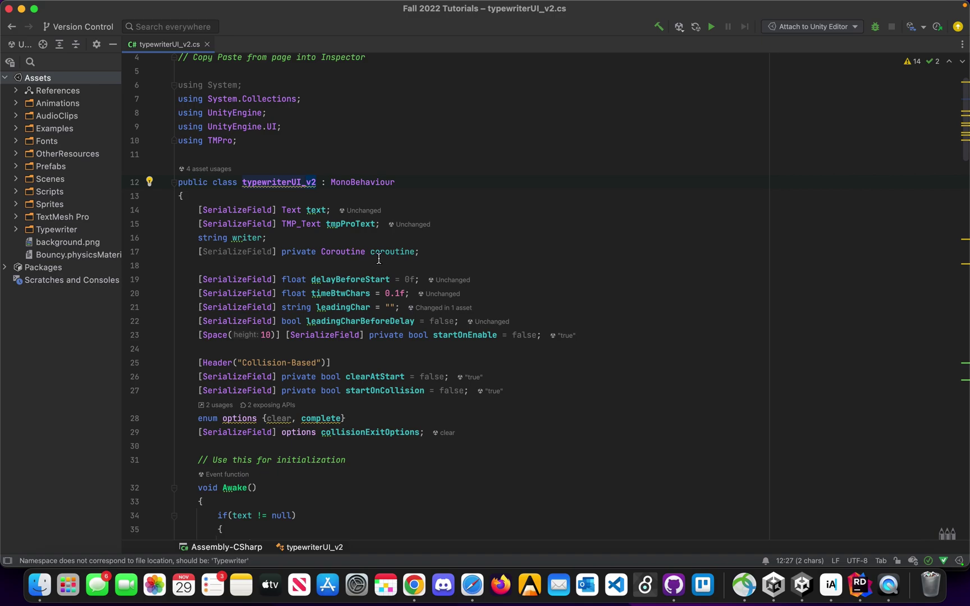
{"action": "mouse_move", "coordinate": [379, 258]}
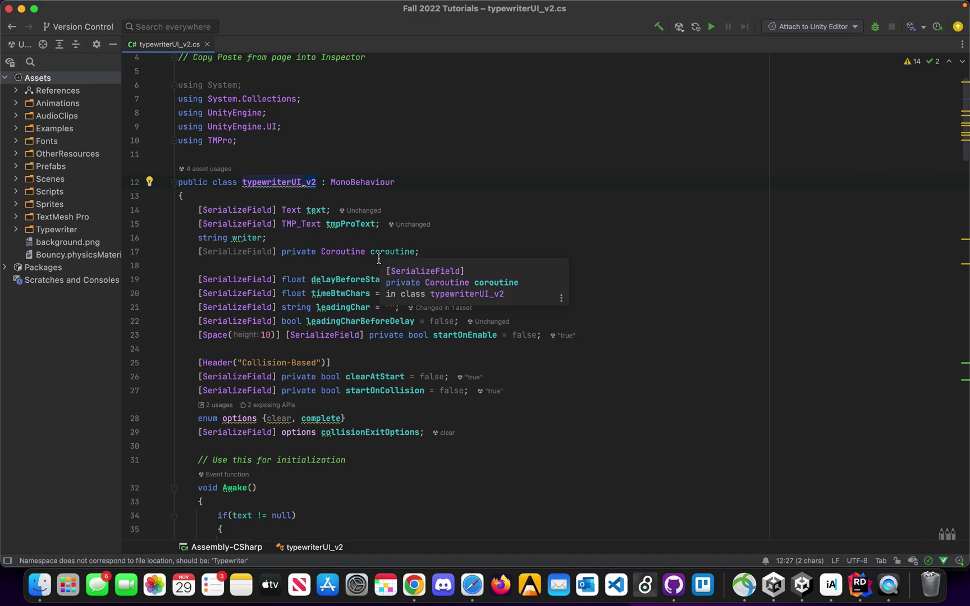